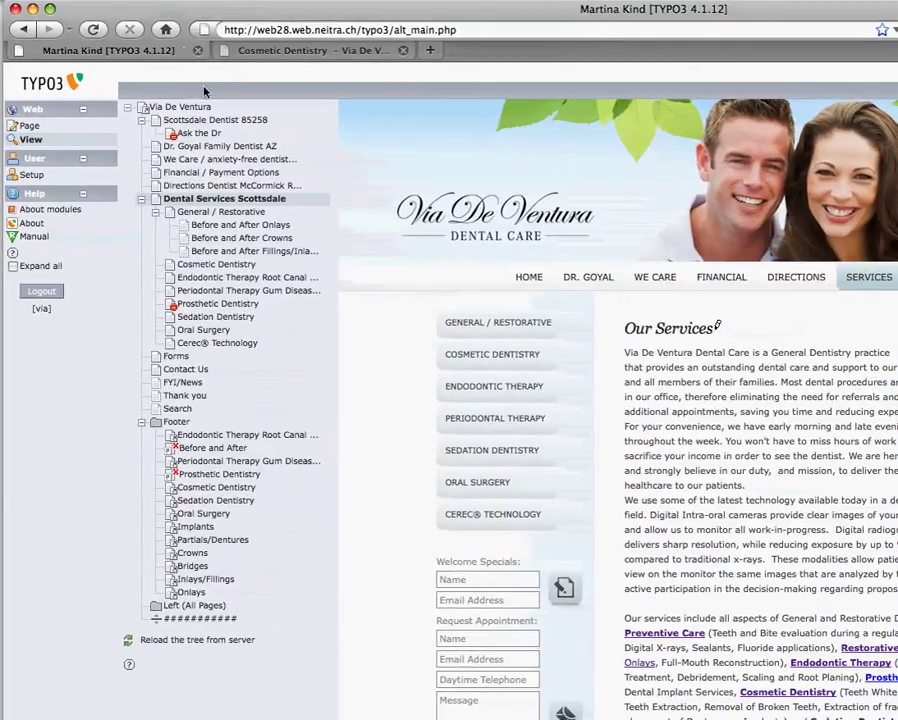
Step: Bring up the context menu for the Dental Services Scottsdale page in the page tree
click(157, 199)
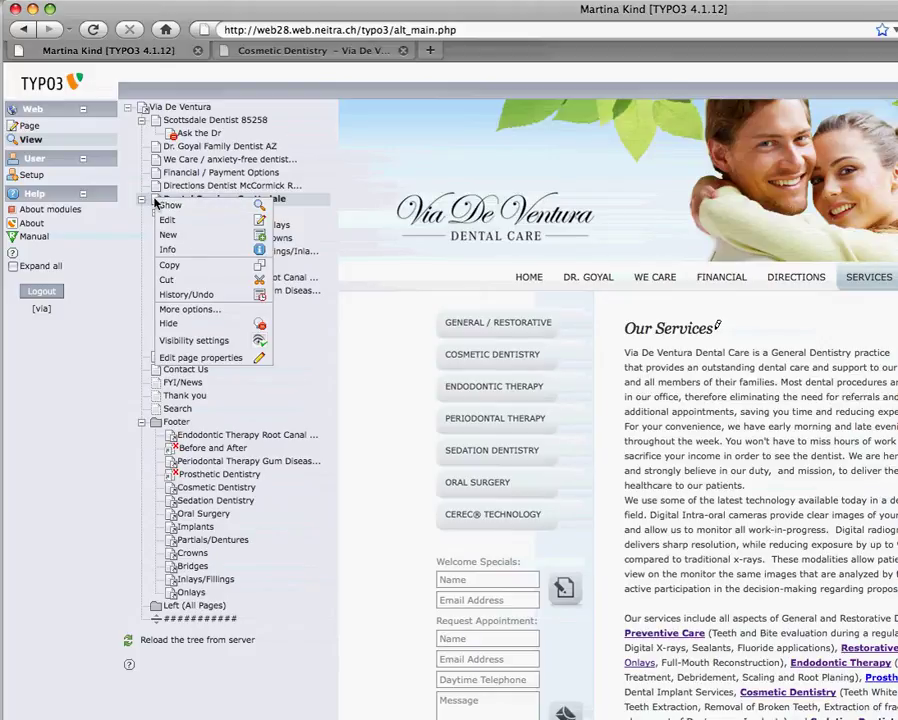
Step: Edit Dental Services Scottsdale's page properties, keep the type Advanced, then view the live Cosmetic Dentistry page
click(180, 357)
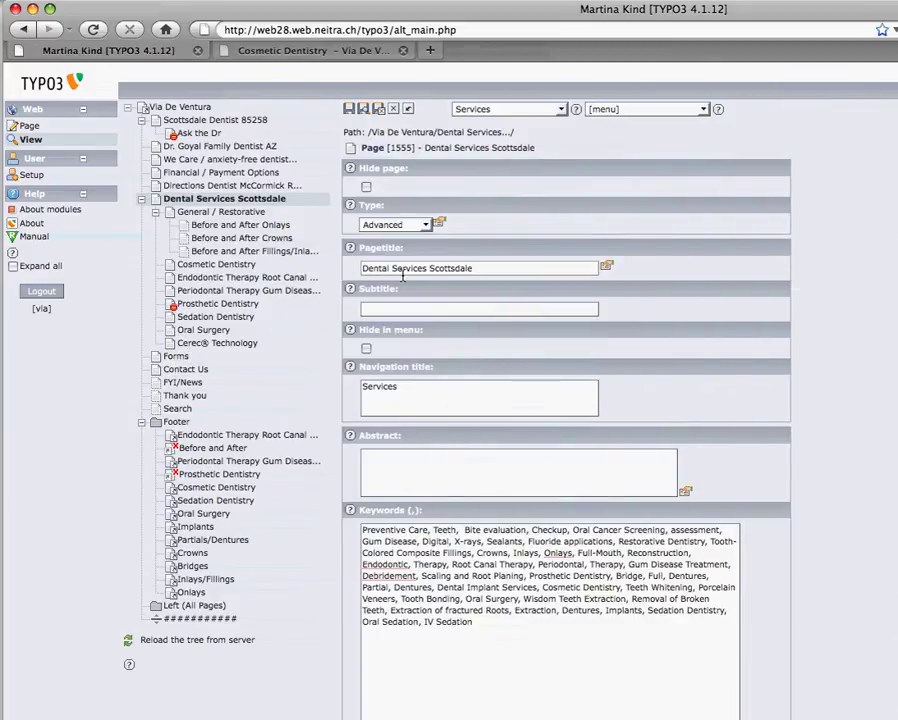
click(385, 225)
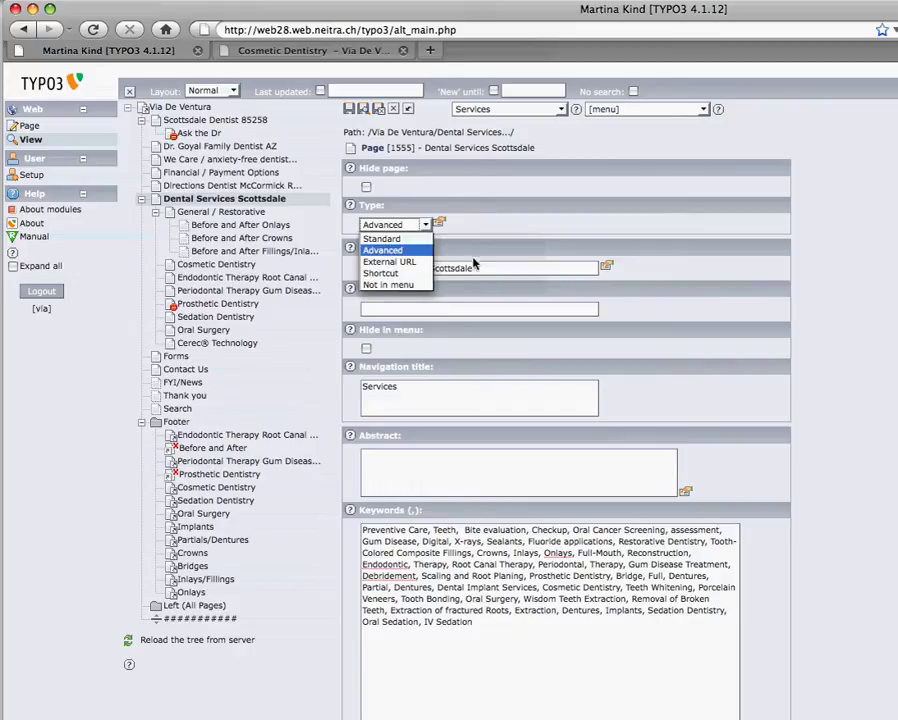
click(389, 226)
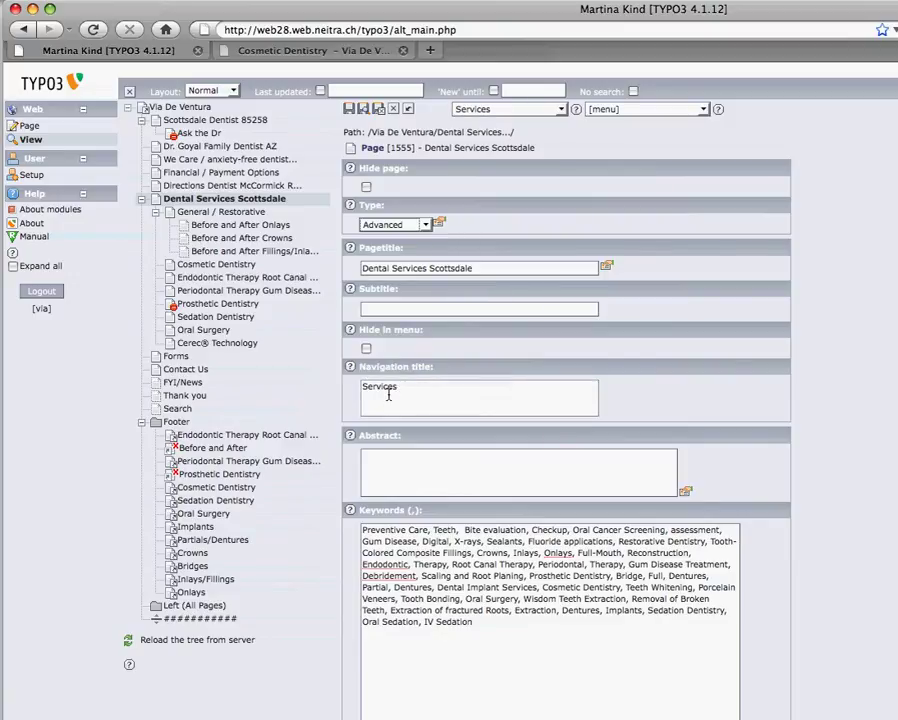
click(312, 50)
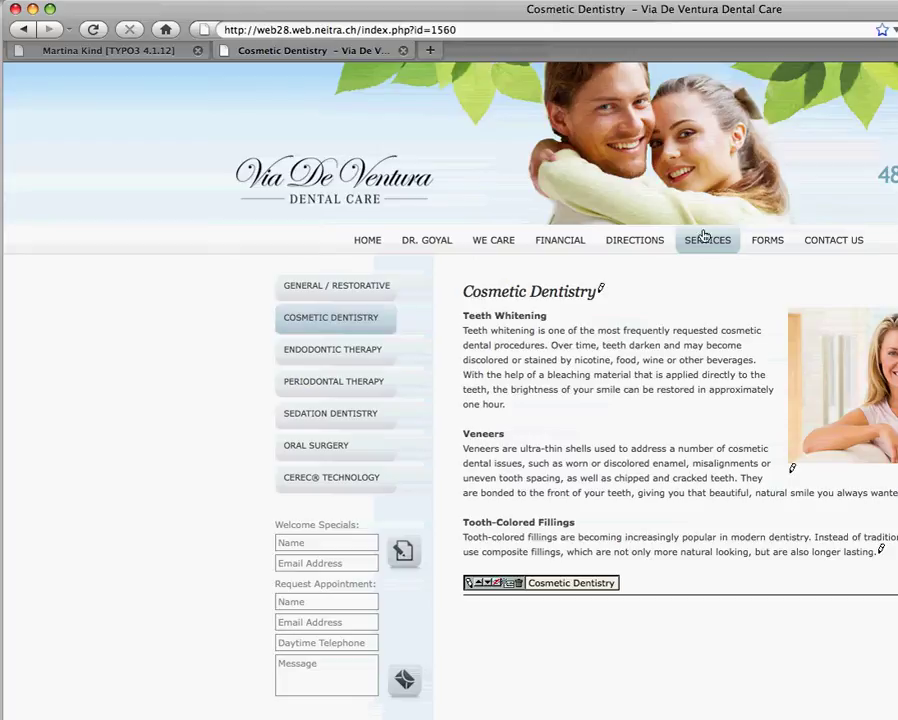
Step: View the live site's Services page, then return to the TYPO3 page properties form
click(705, 241)
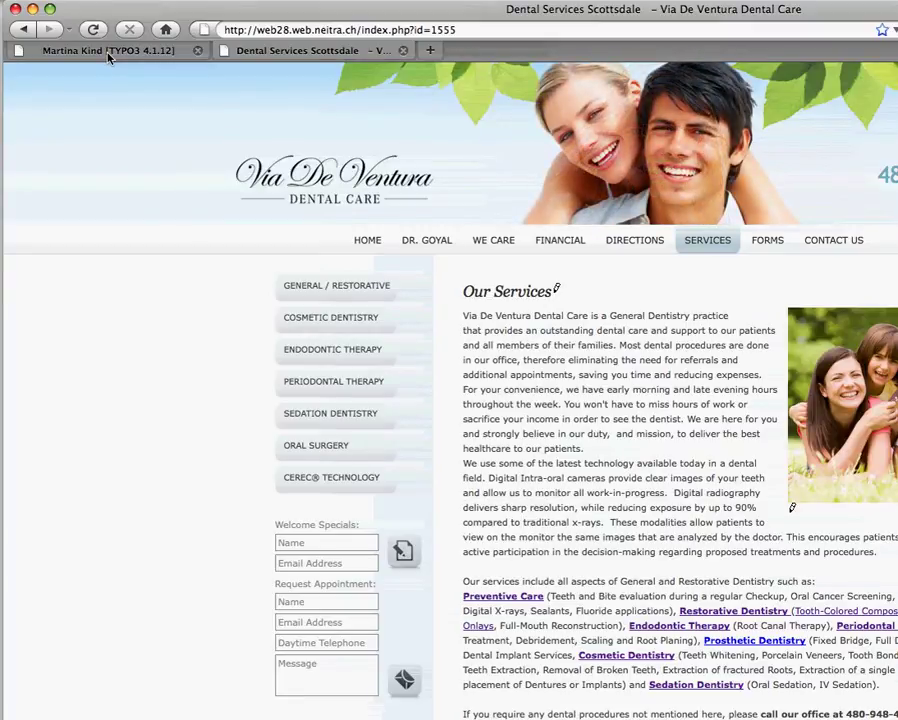
click(108, 55)
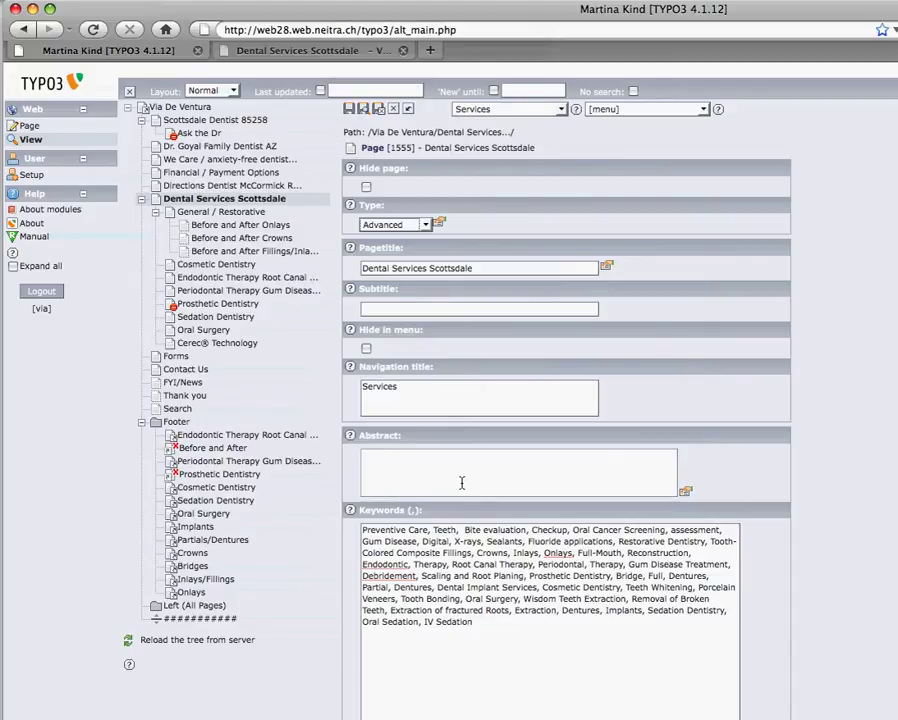
Step: Compare the page Keywords field with the live Services list and scroll down to Description
mouse_move(362, 530)
mouse_down()
mouse_move(384, 530)
mouse_move(450, 599)
mouse_move(442, 552)
mouse_move(418, 542)
mouse_move(412, 565)
mouse_move(465, 588)
mouse_move(474, 624)
mouse_move(368, 531)
mouse_up()
click(474, 626)
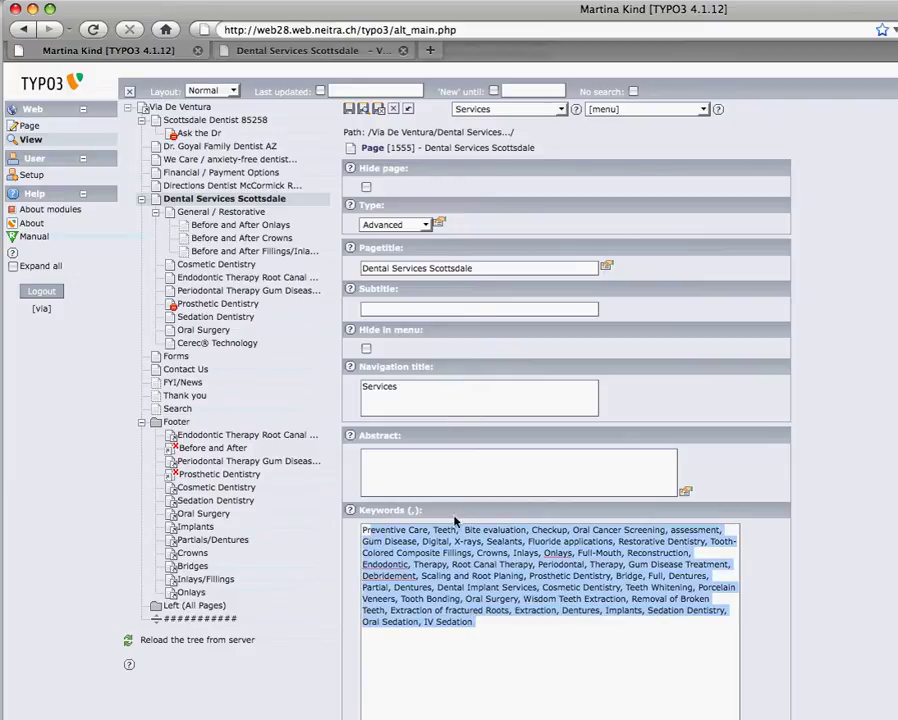
click(342, 51)
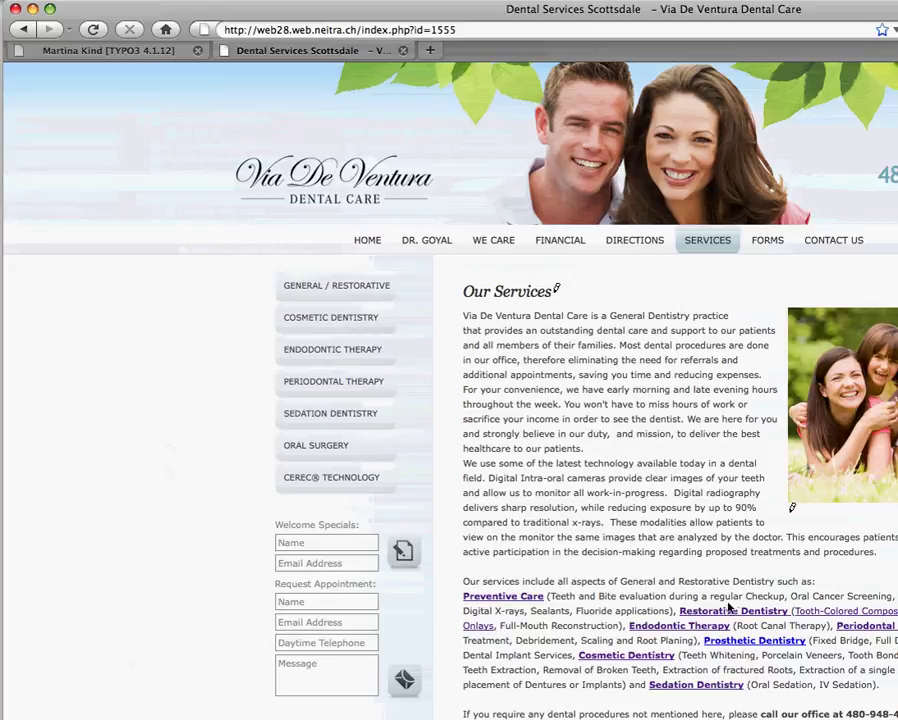
drag(560, 596, 743, 683)
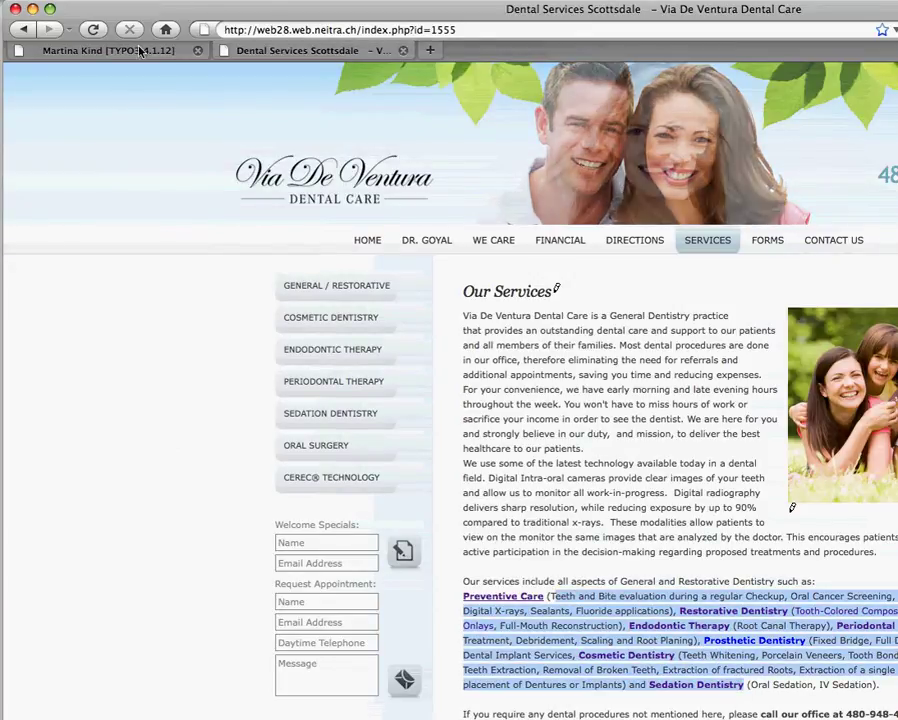
key(ctrl+shift+Tab)
click(505, 622)
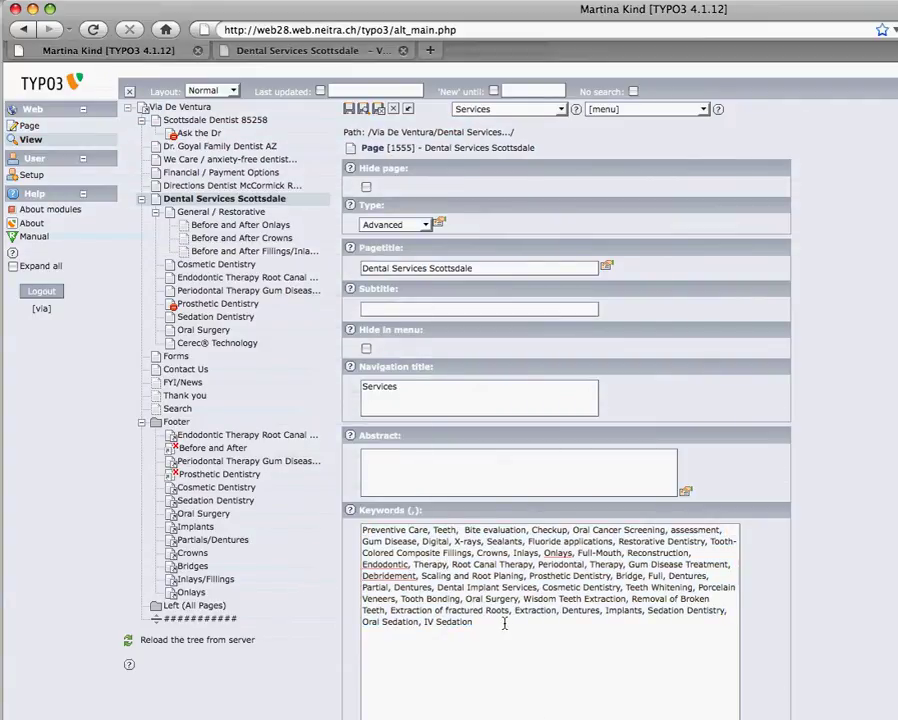
drag(510, 622, 401, 544)
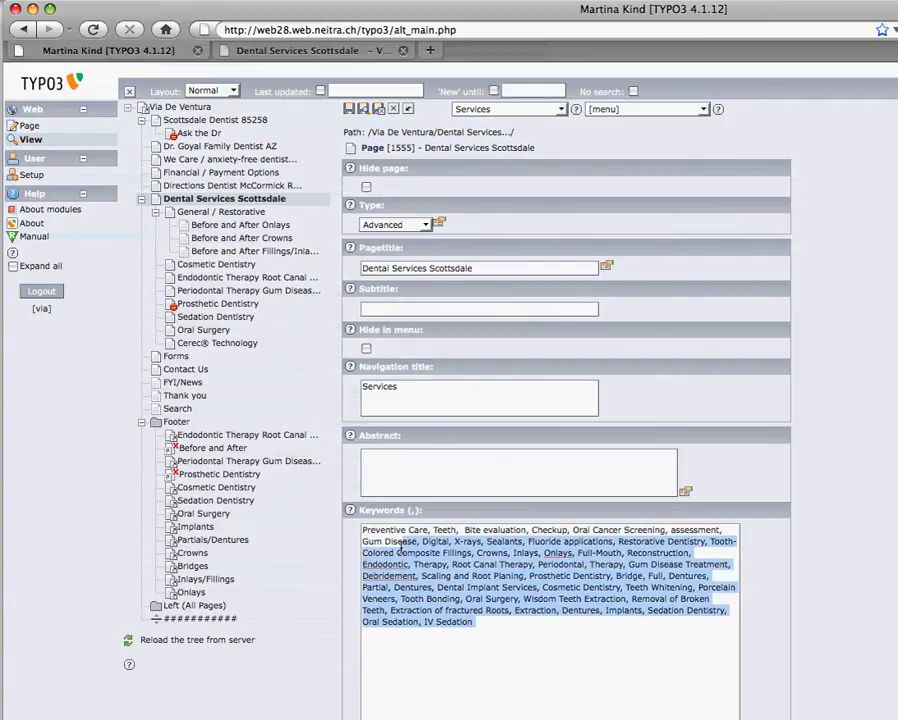
click(426, 556)
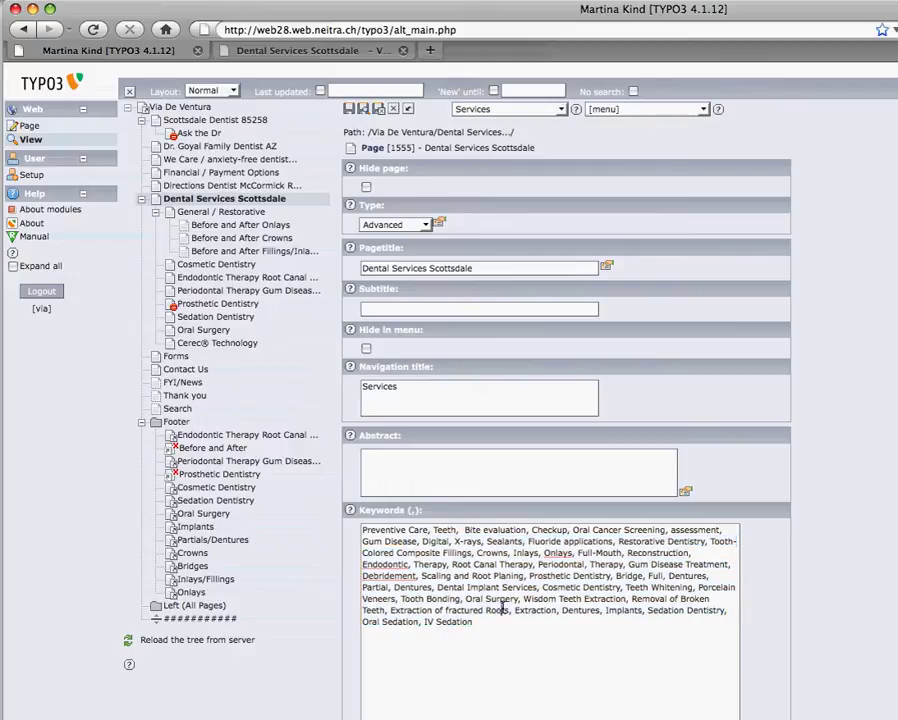
scroll(505, 621, down, 1)
scroll(505, 621, down, 3)
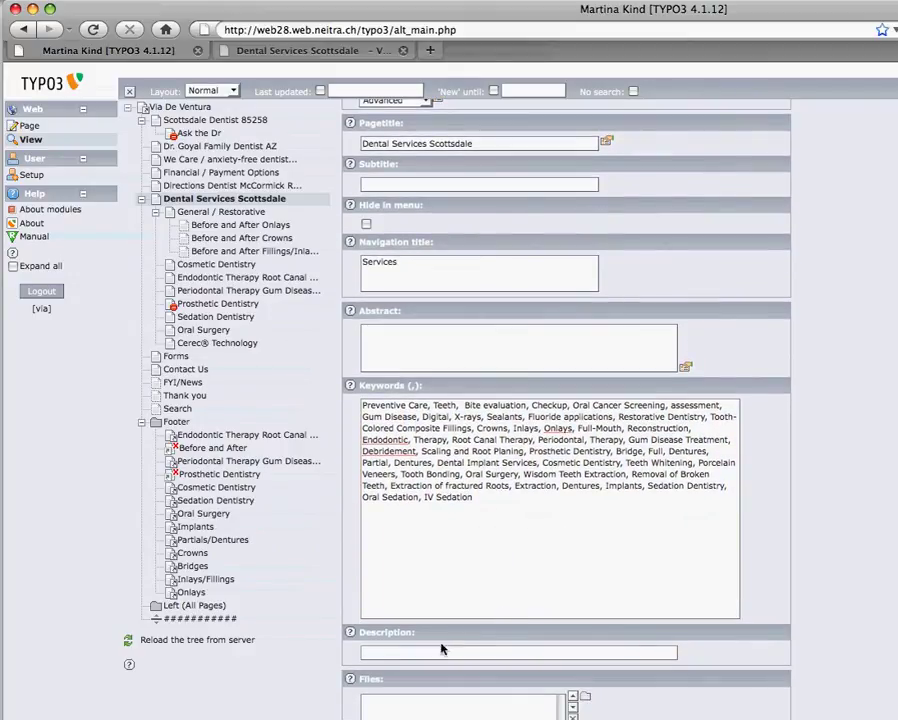
Step: Select the 'Our services include…' overview sentence on the live Services page
click(268, 55)
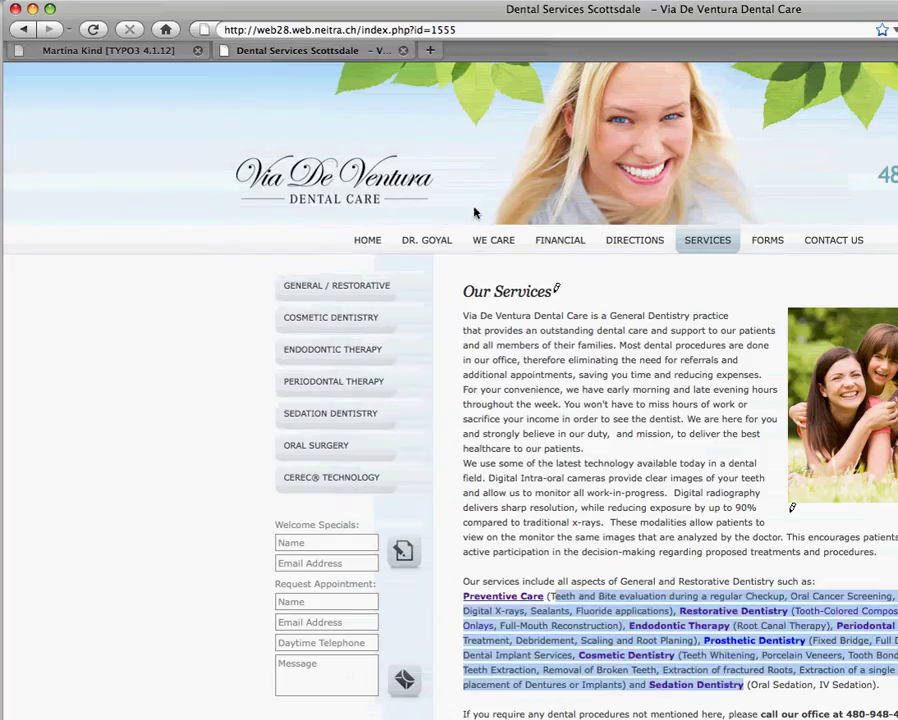
click(663, 573)
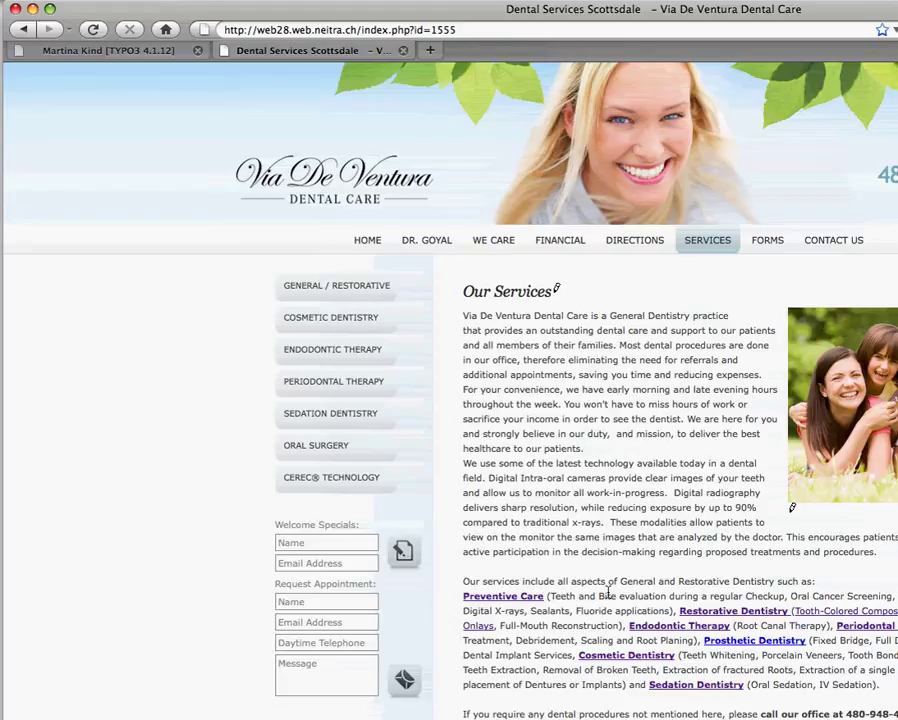
drag(456, 582, 678, 612)
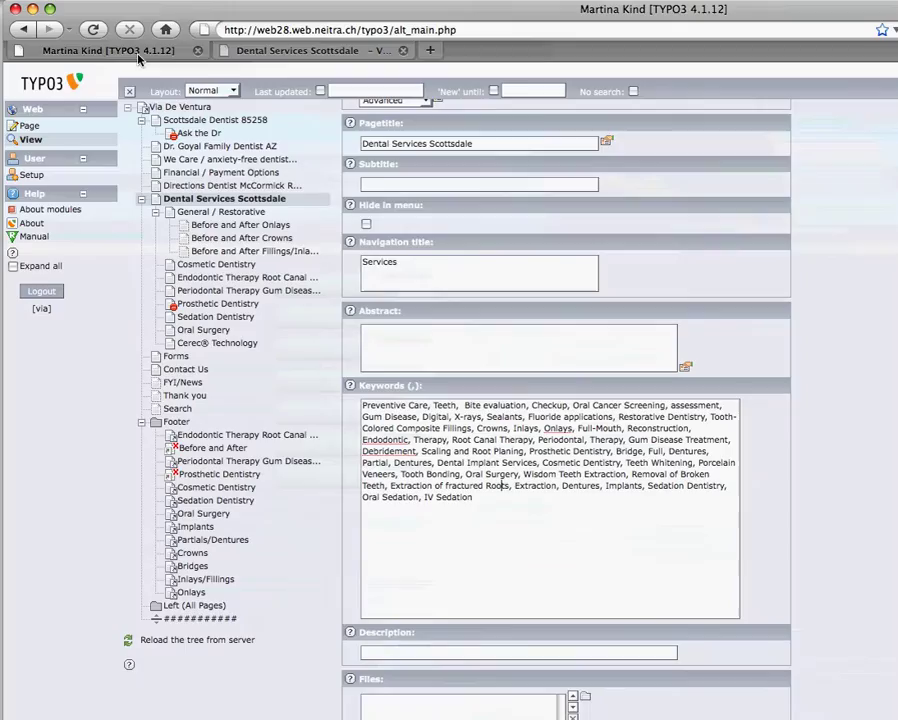
Step: Paste the 'Preventive Care…' services overview into the page Description and save the properties
click(96, 47)
click(430, 656)
key(super+v)
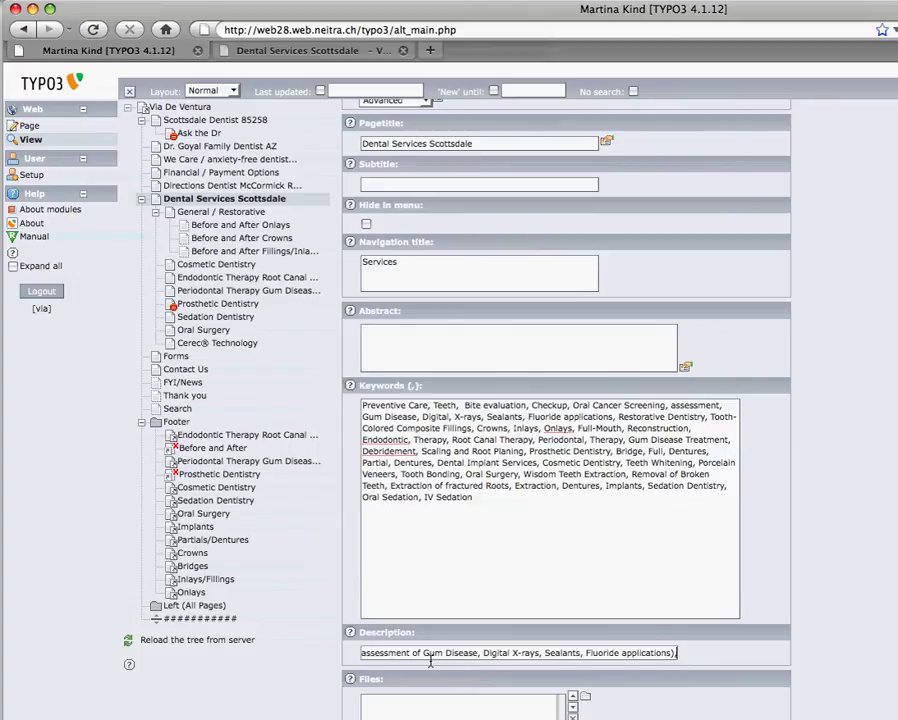
drag(477, 655, 323, 654)
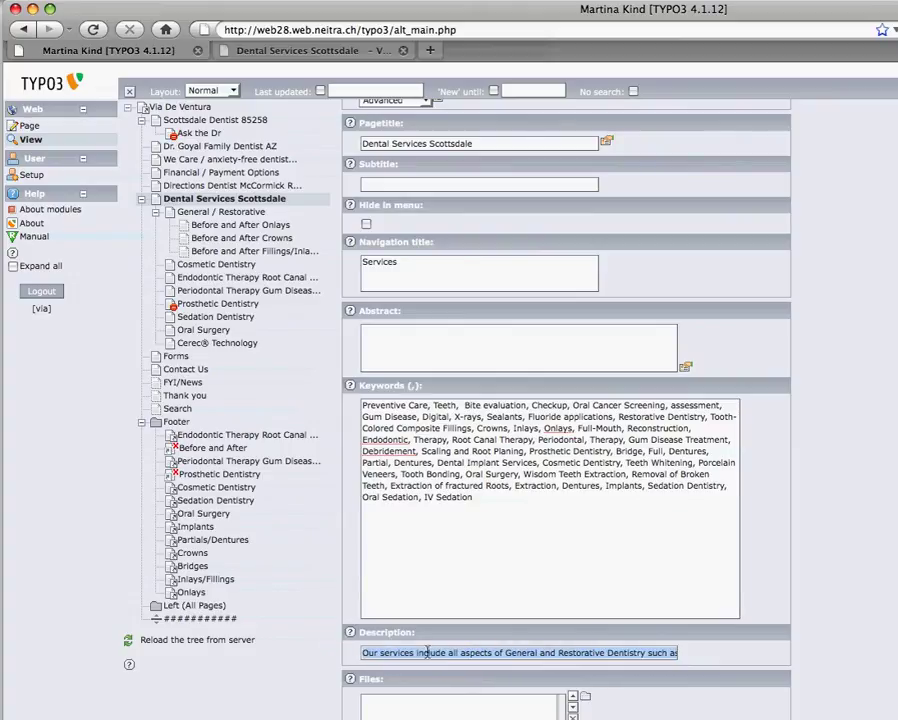
click(525, 653)
drag(554, 653, 698, 653)
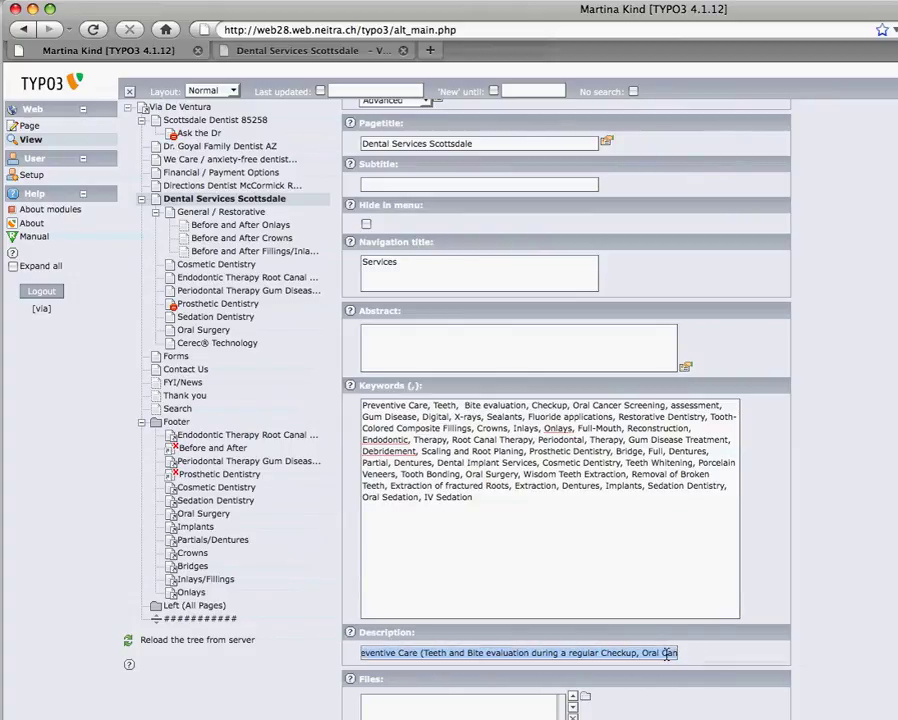
click(568, 652)
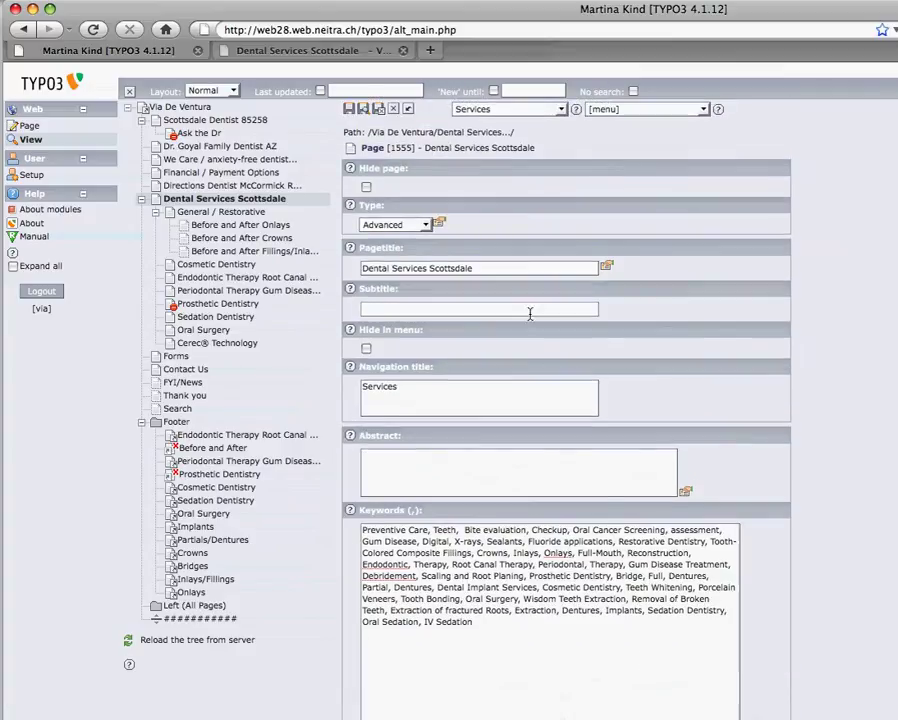
click(349, 108)
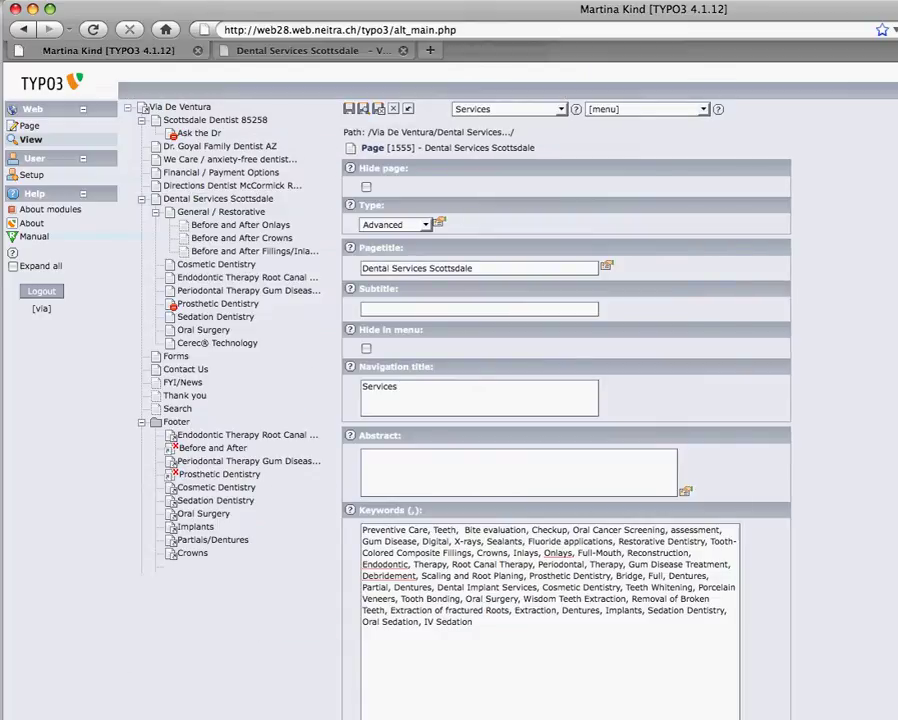
Step: Preview the saved Dental Services Scottsdale 'Our Services' page in the View module and scroll through it
click(240, 199)
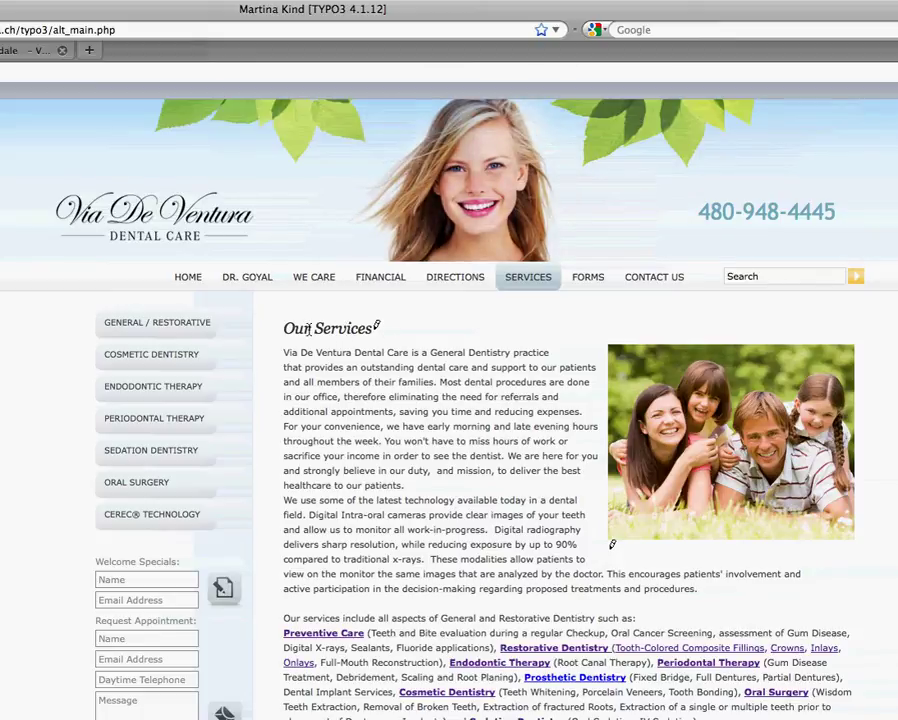
mouse_move(297, 326)
mouse_down()
mouse_move(376, 328)
mouse_move(286, 334)
mouse_up()
click(331, 334)
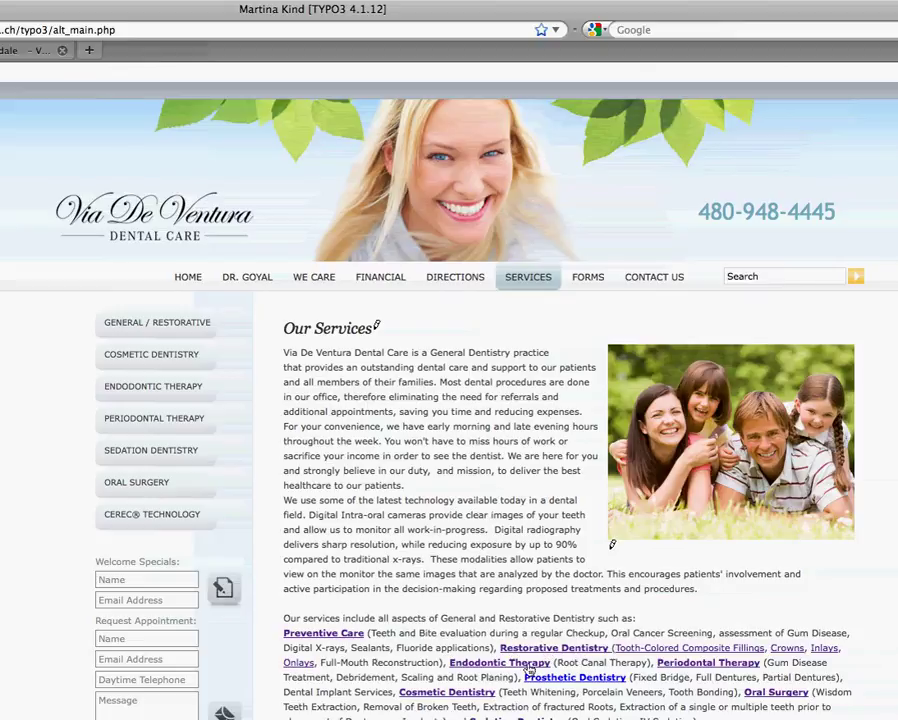
scroll(519, 673, down, 1)
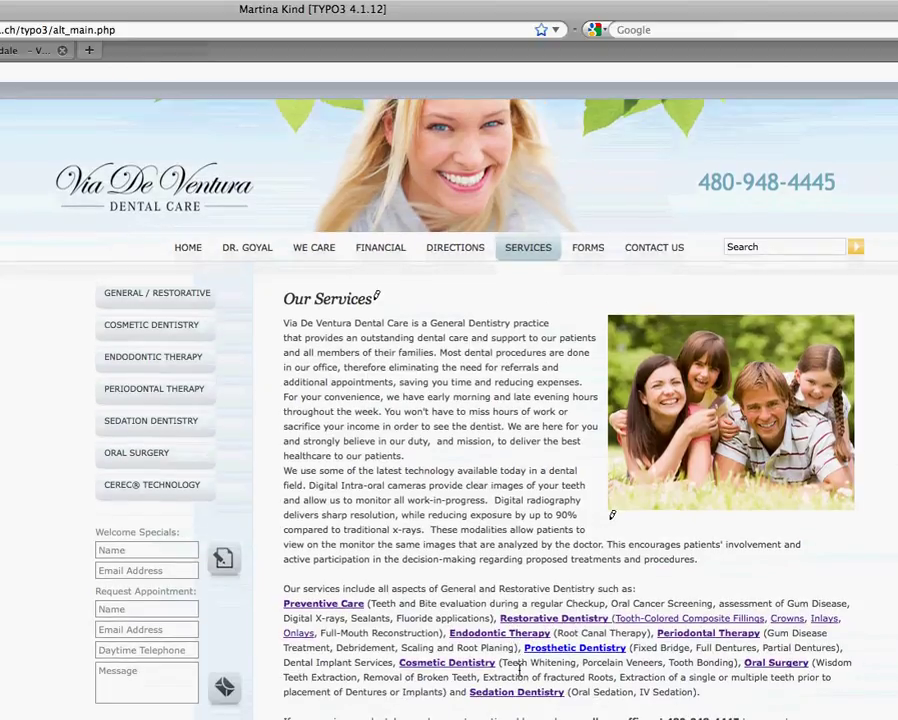
scroll(466, 648, up, 1)
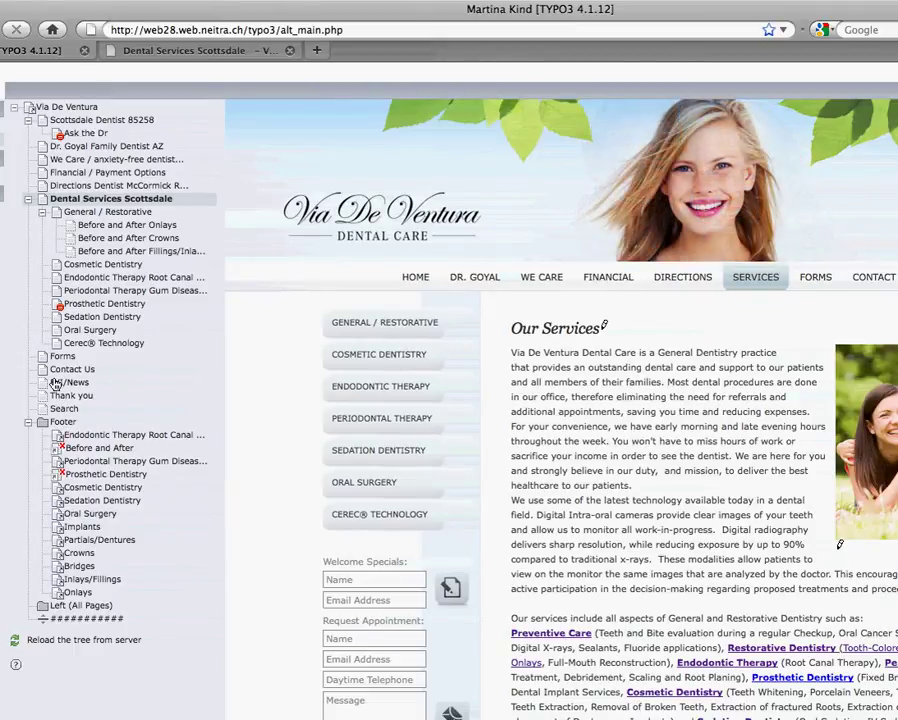
Step: Show the Contact Us page's powermail form and address text in the Page module, then start dragging it
click(63, 370)
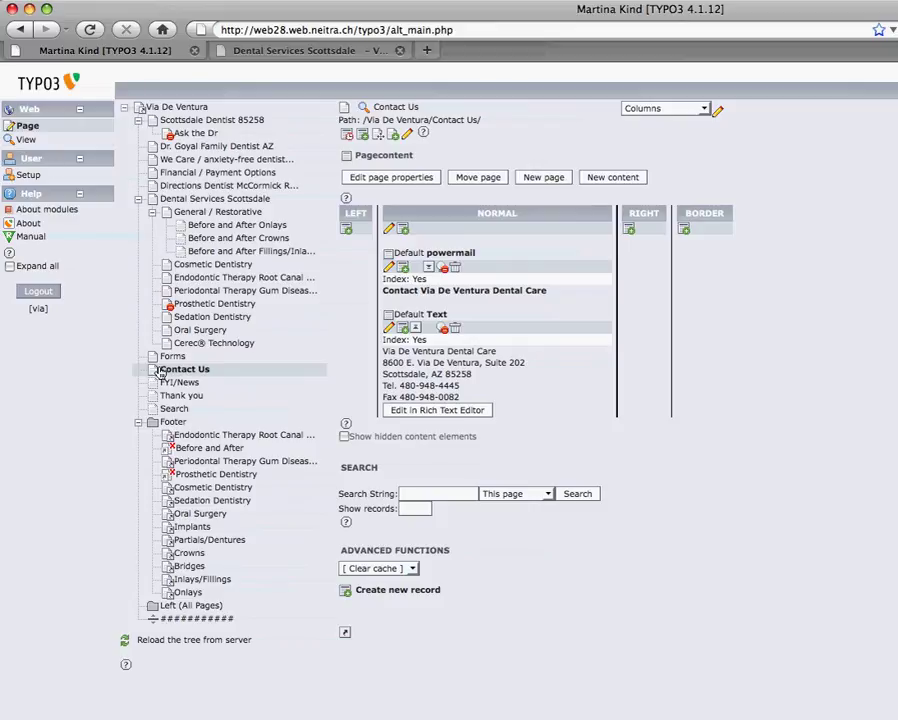
drag(152, 375, 153, 385)
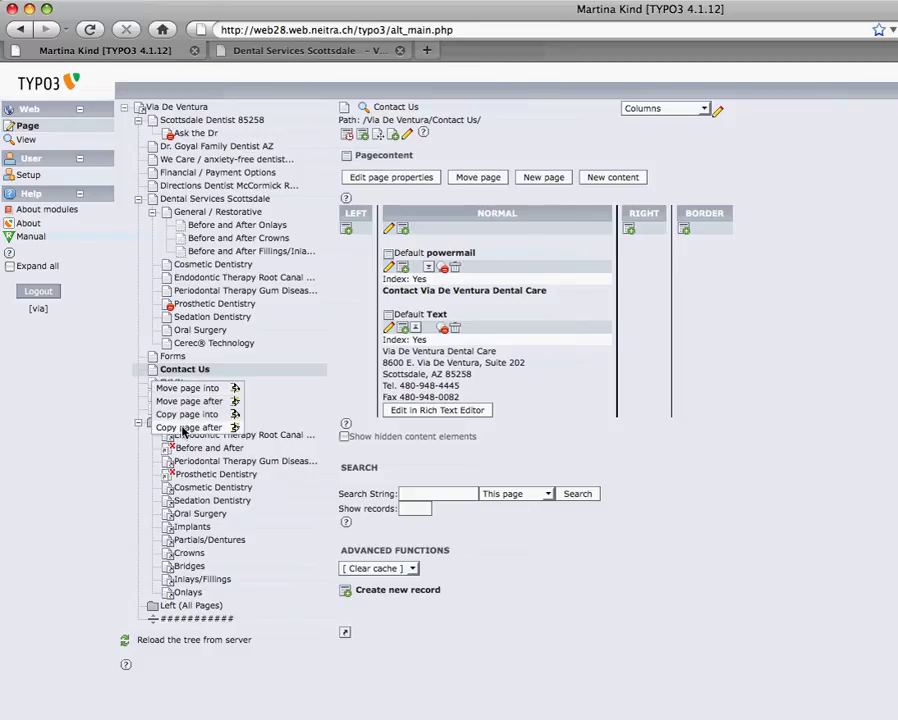
Step: Paste a copy of Contact Us into the tree, get past the powermail errors, and open Contact Us (copy 1)
click(170, 427)
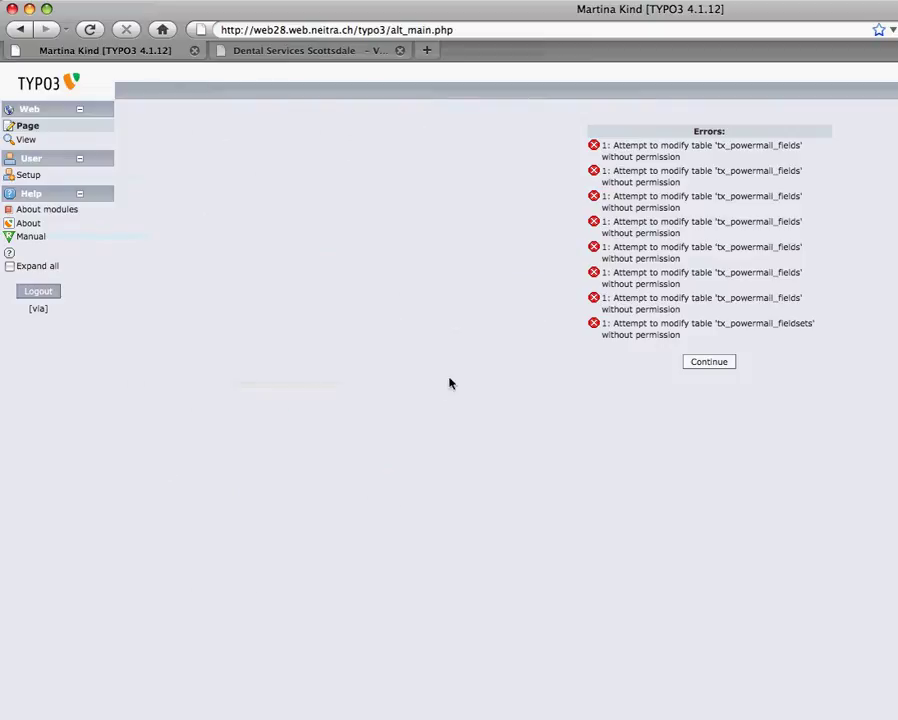
click(709, 362)
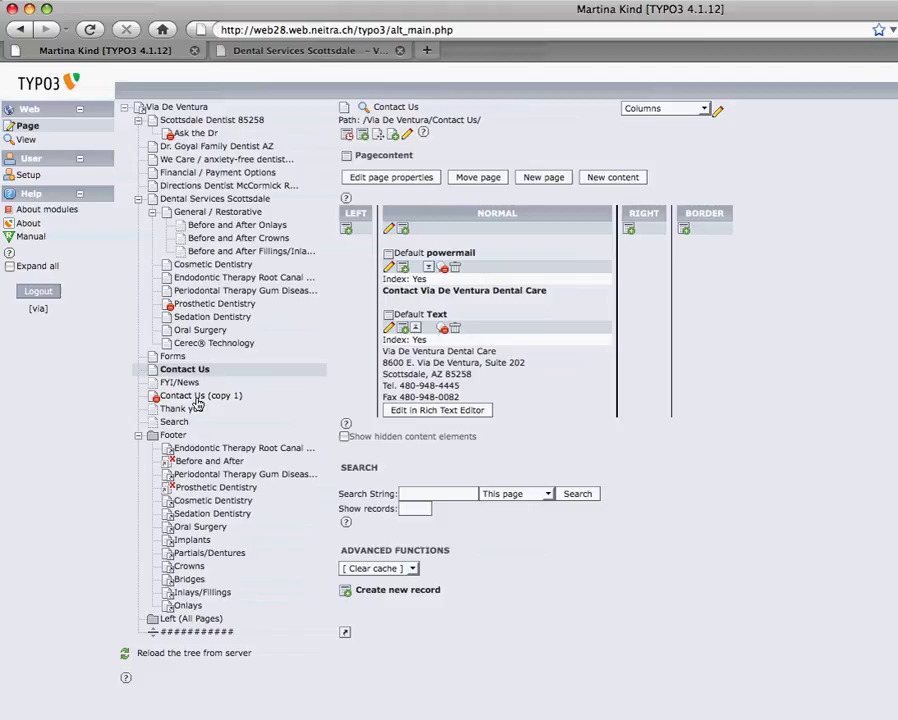
click(254, 396)
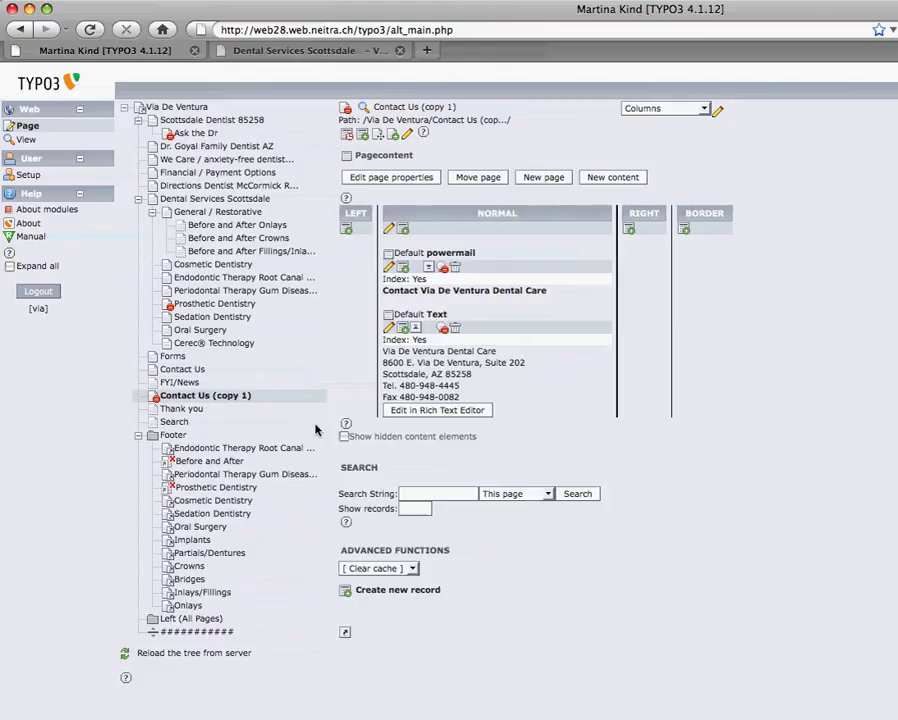
Step: Delete the copied address Text element and the powermail form element from Contact Us (copy 1)
click(455, 327)
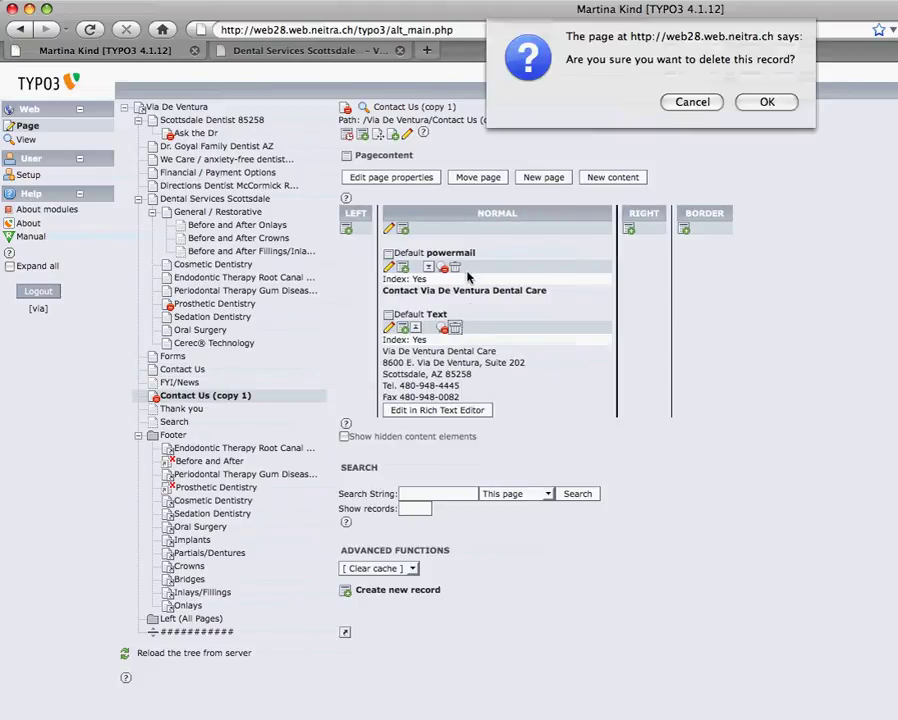
key(Return)
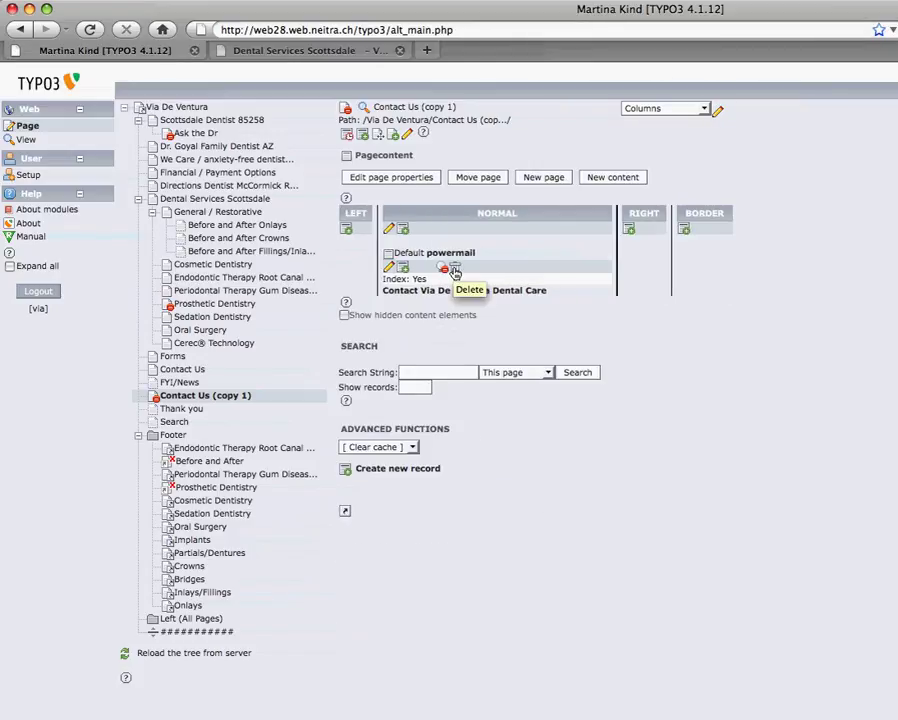
click(455, 270)
click(686, 100)
click(402, 232)
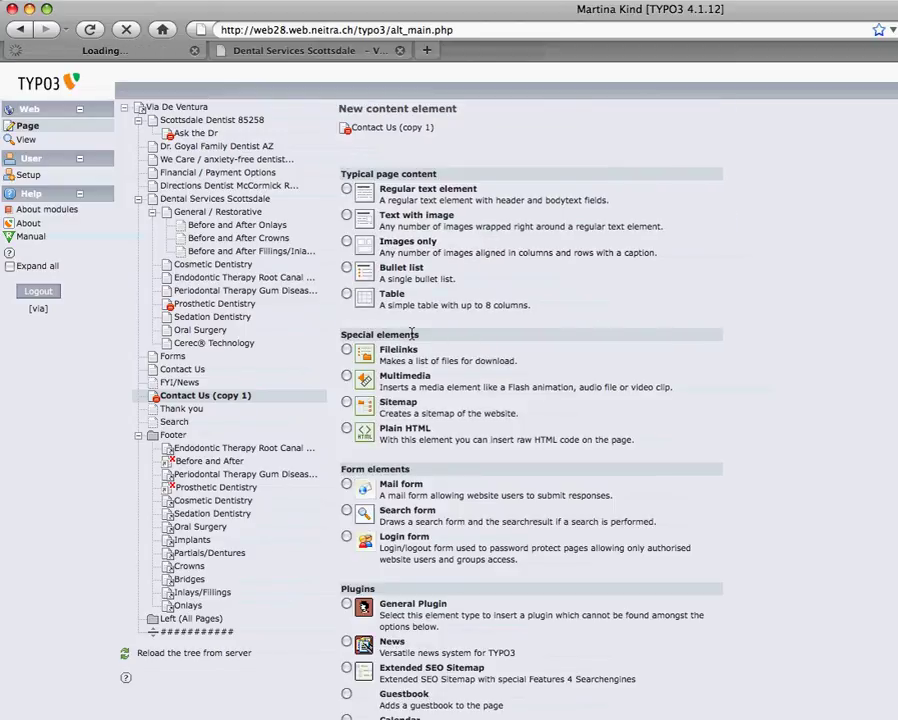
Step: Choose Extended SEO Sitemap from the Plugins section of the new content element wizard
scroll(527, 388, down, 1)
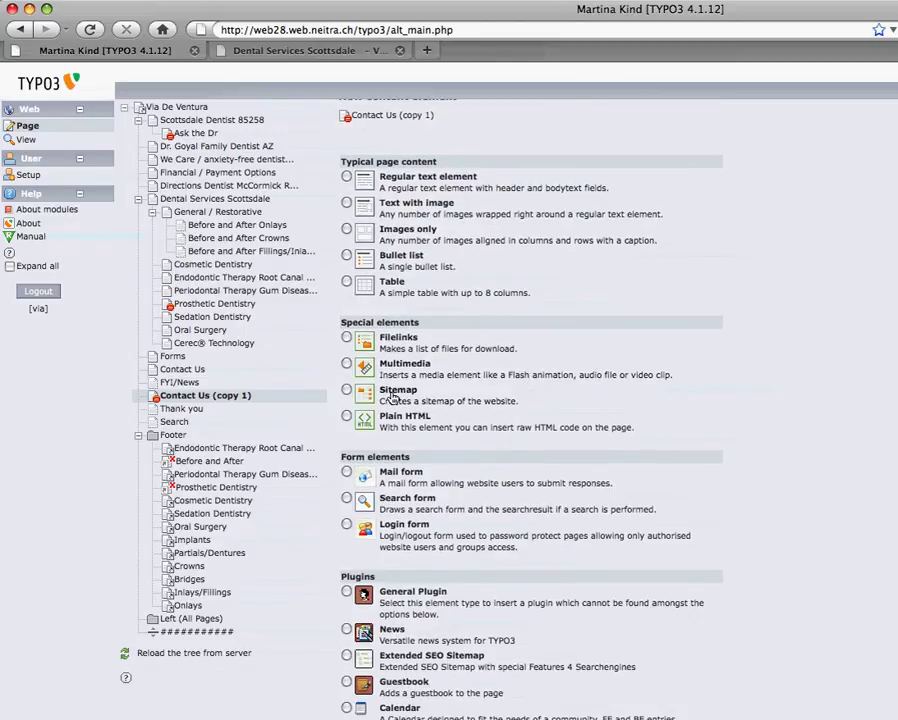
scroll(503, 512, down, 5)
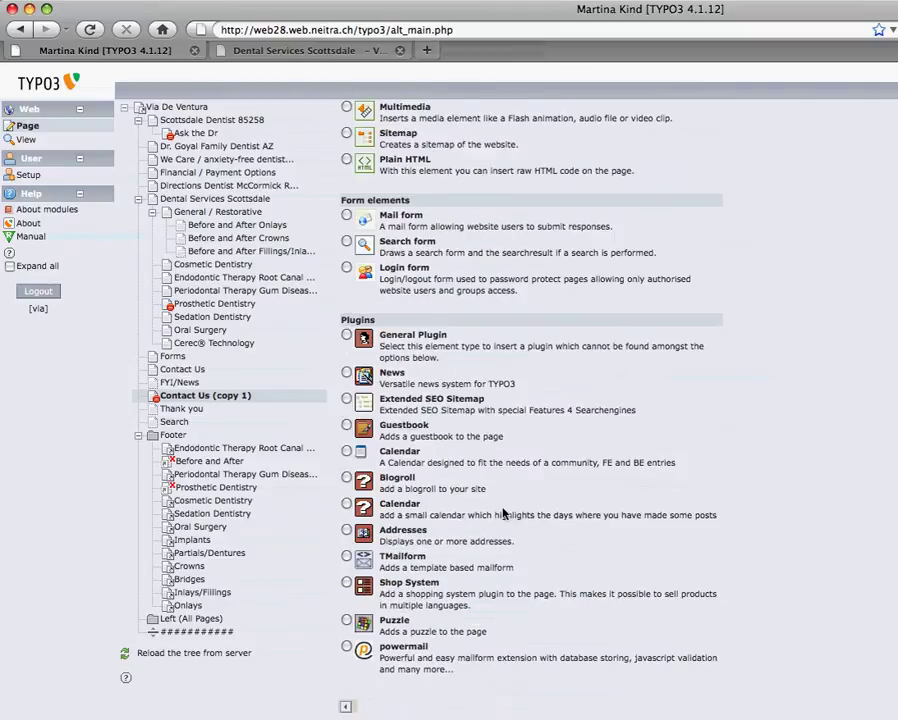
click(345, 401)
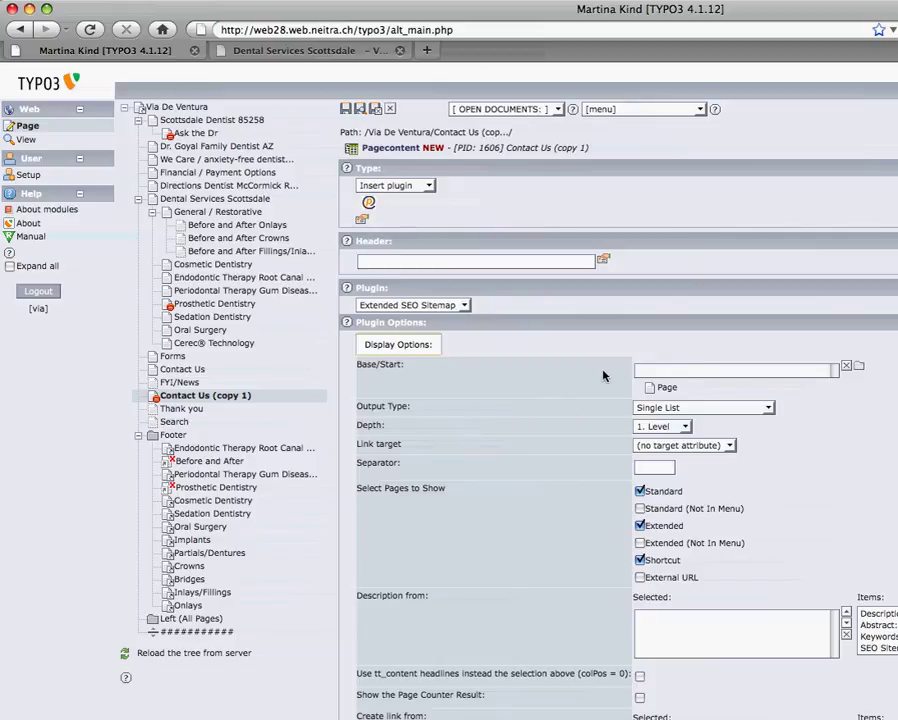
scroll(602, 374, down, 2)
Step: Start the sitemap at Via De Ventura, keep the Single List output type, and set Depth to 2. Level
click(857, 321)
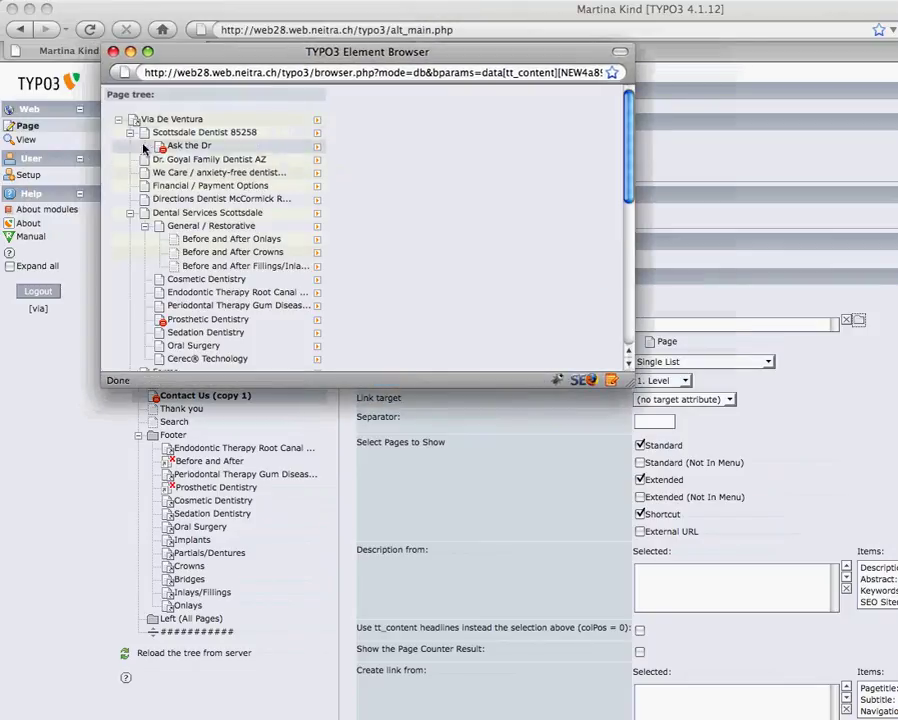
click(172, 119)
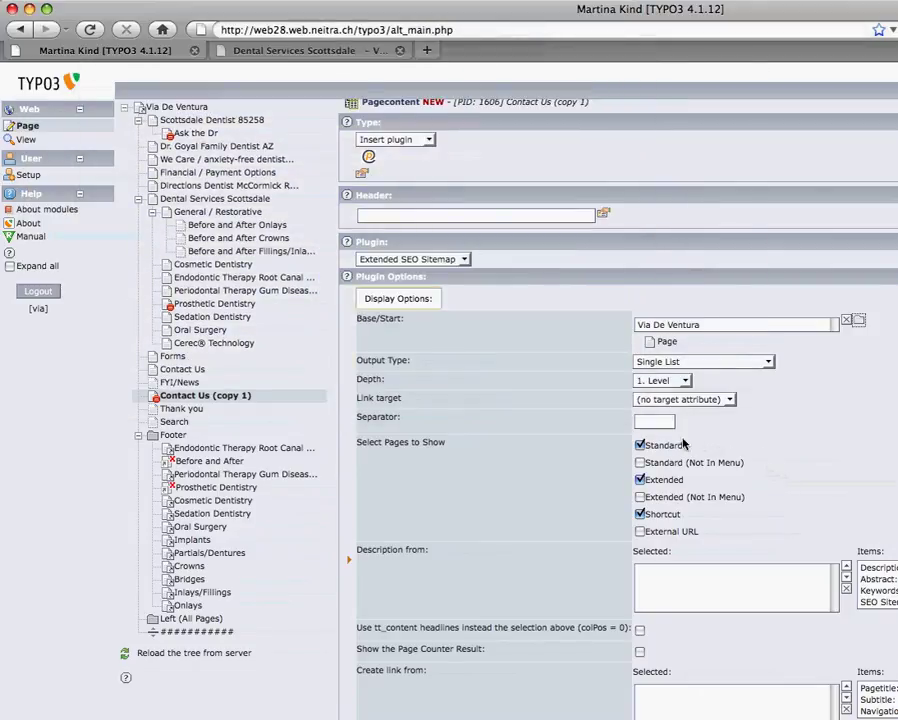
scroll(758, 511, down, 1)
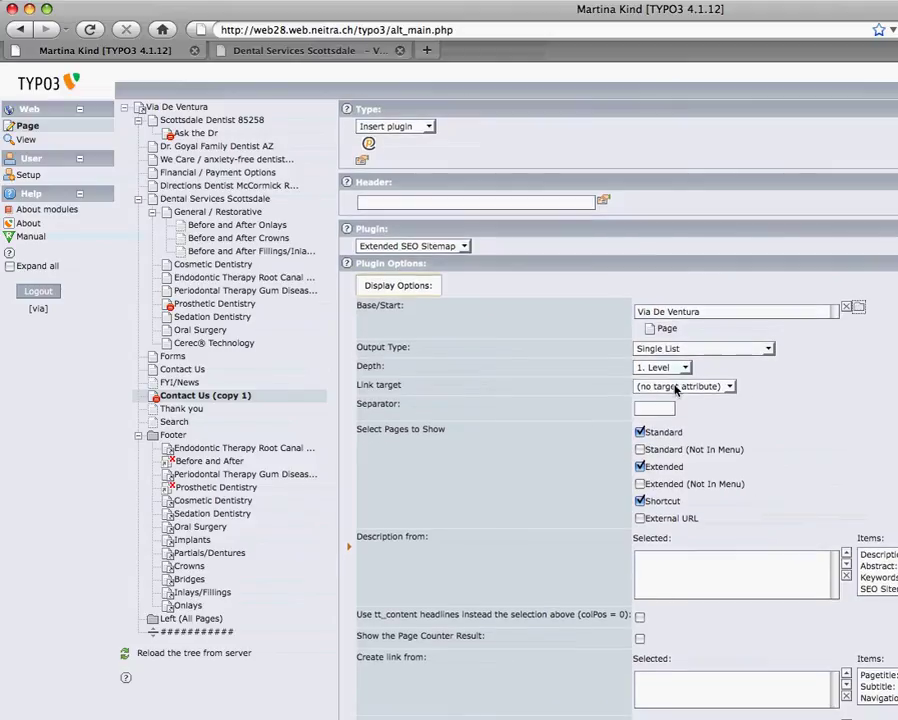
click(700, 349)
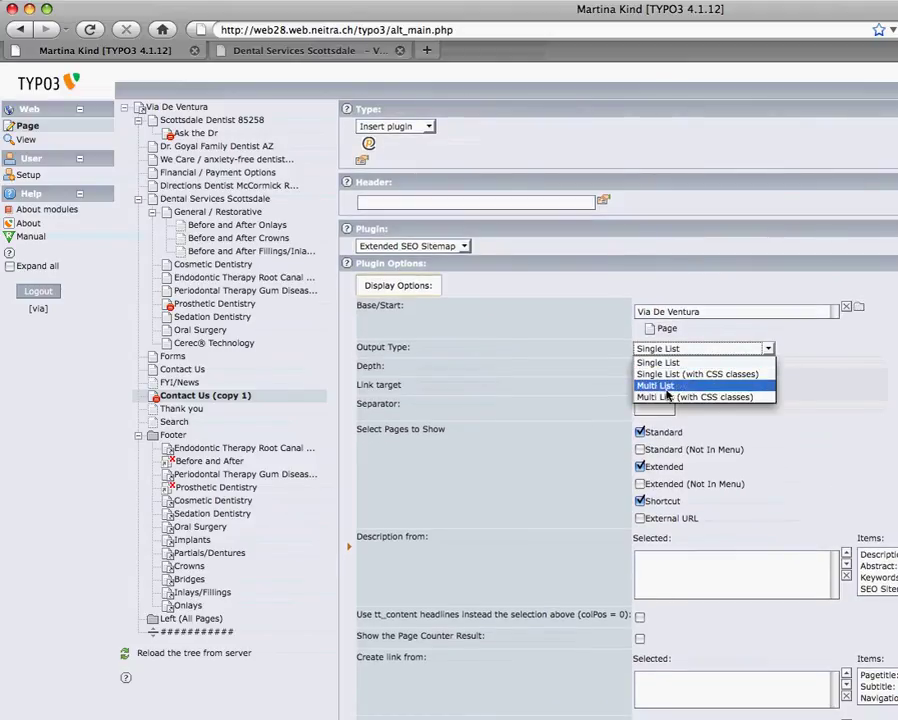
click(721, 422)
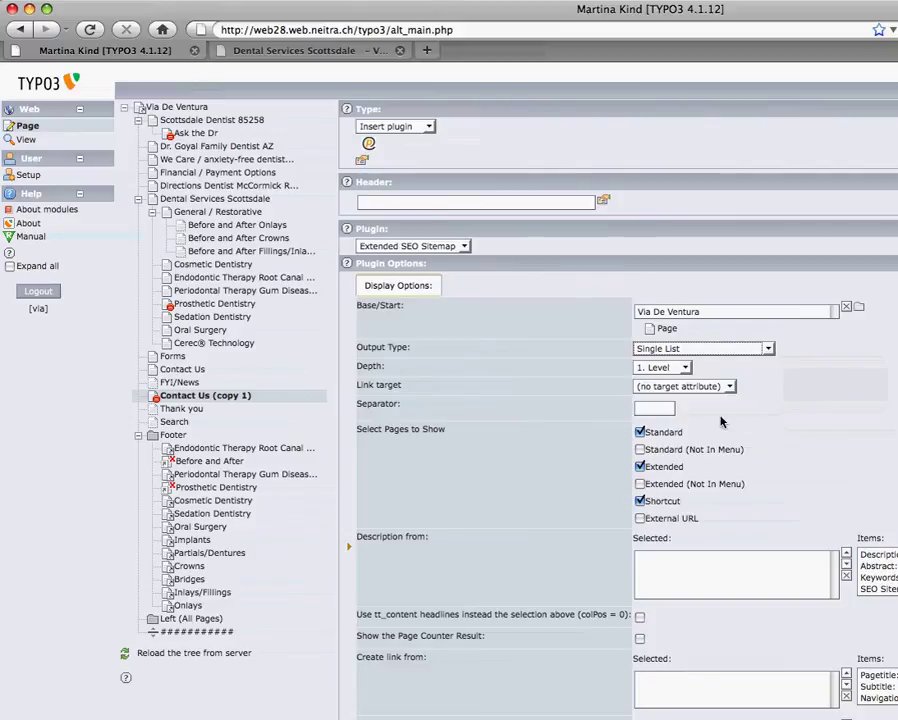
click(685, 369)
click(676, 393)
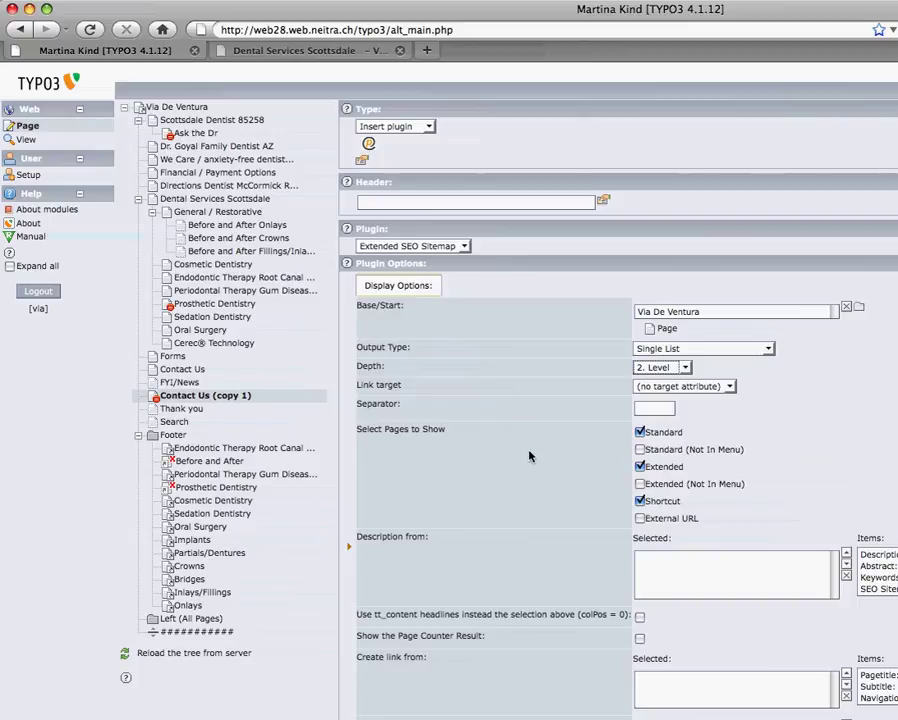
Step: Save the sitemap element, view Contact Us (copy 1) on the website, and return to the backend
scroll(785, 535, down, 3)
scroll(785, 532, up, 5)
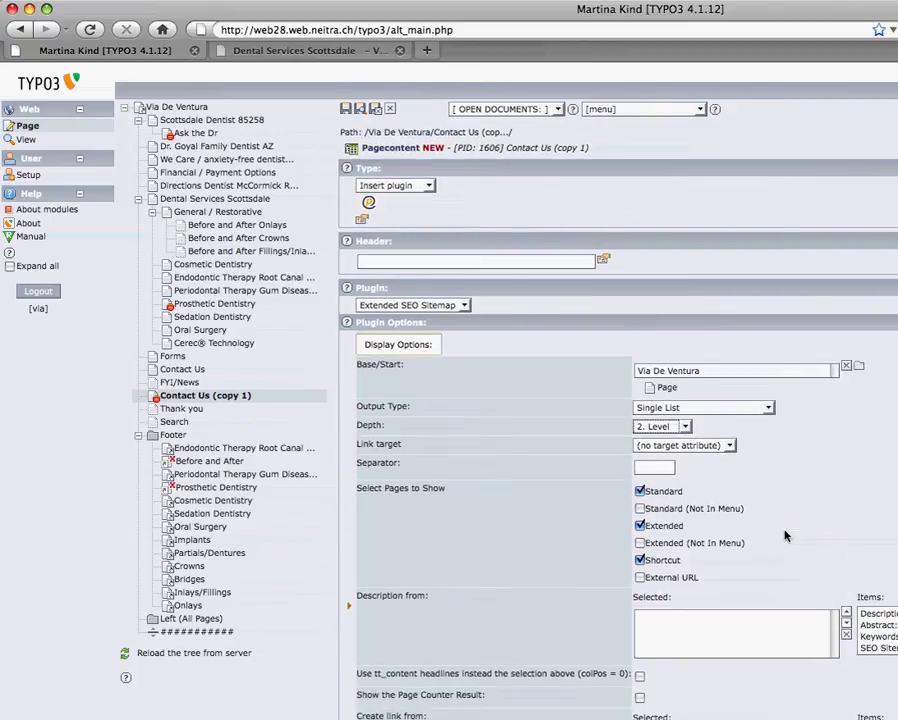
click(347, 108)
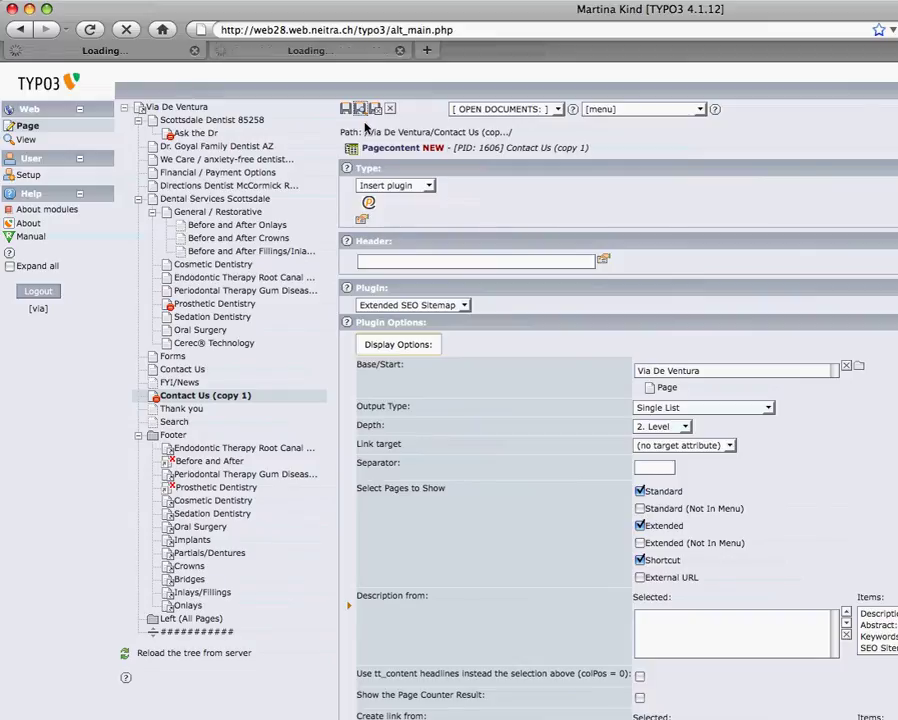
click(338, 52)
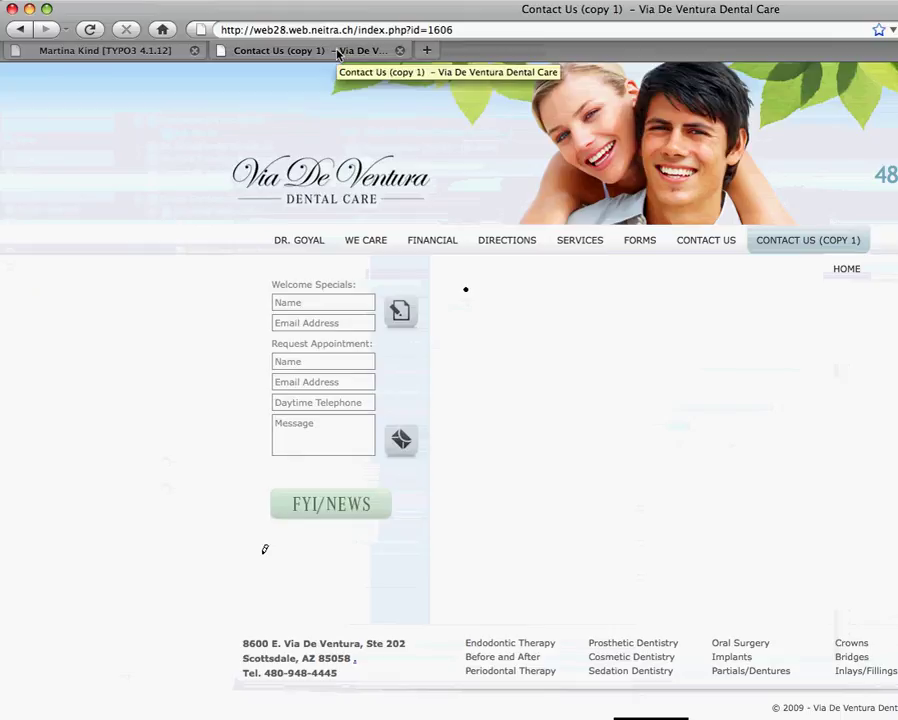
click(132, 52)
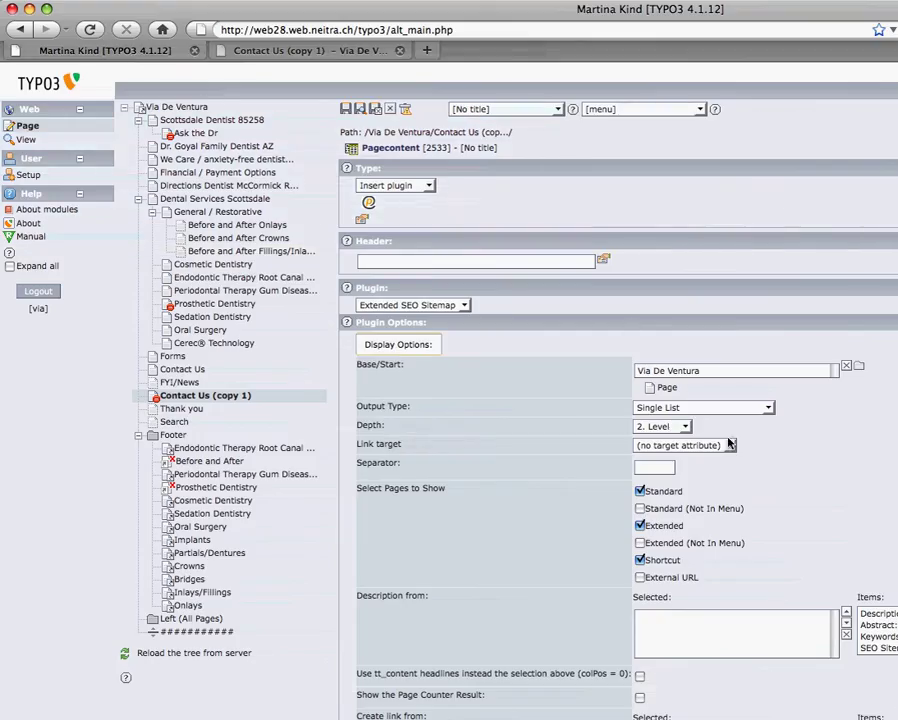
scroll(725, 496, down, 3)
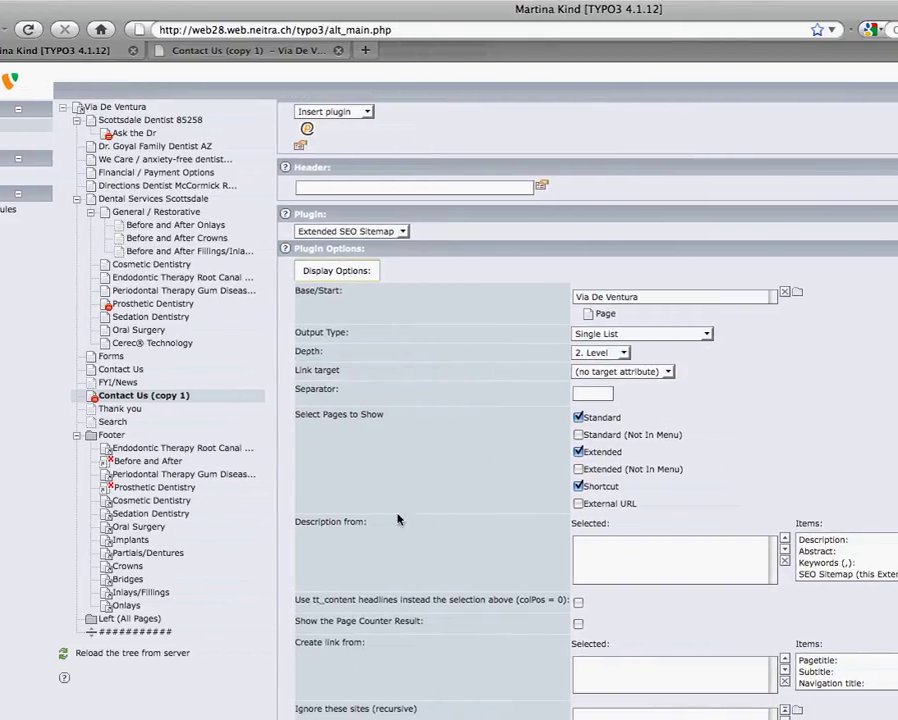
Step: Take sitemap descriptions from the page Description field and build links from Pagetitle
click(832, 541)
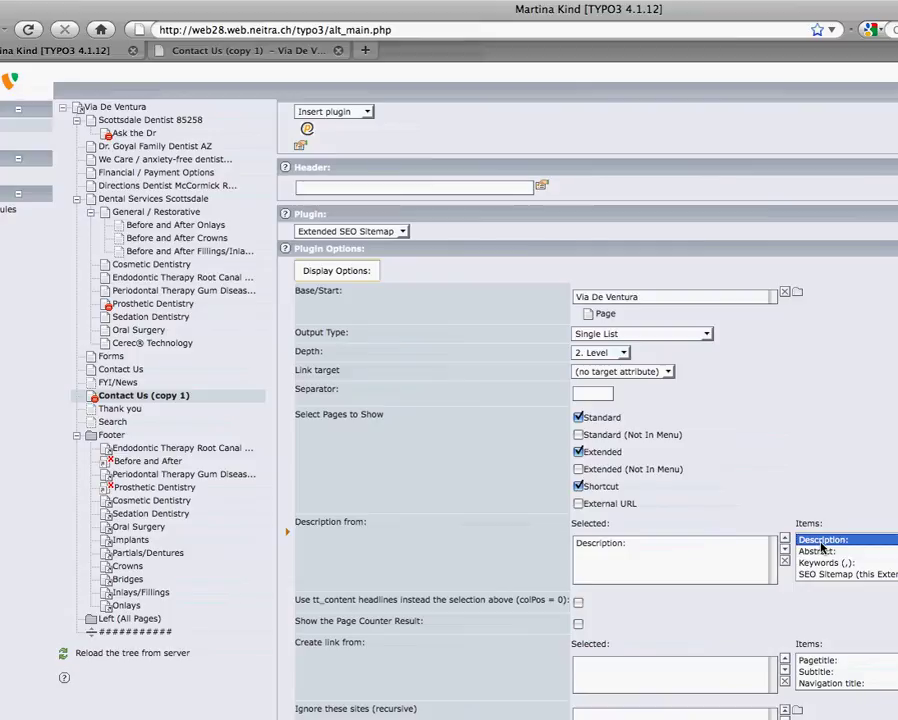
scroll(824, 664, down, 2)
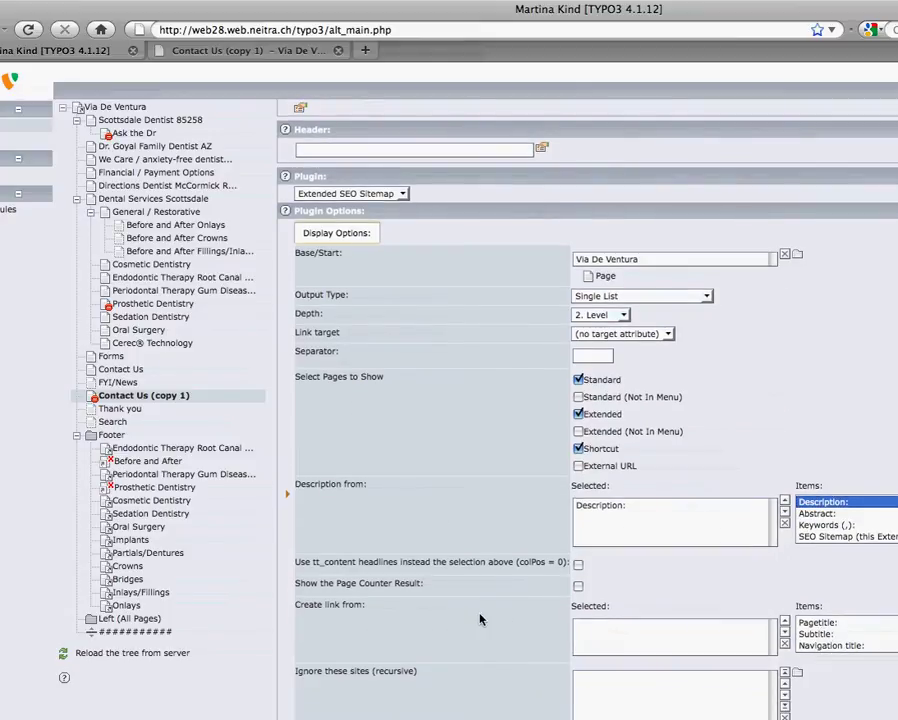
click(811, 623)
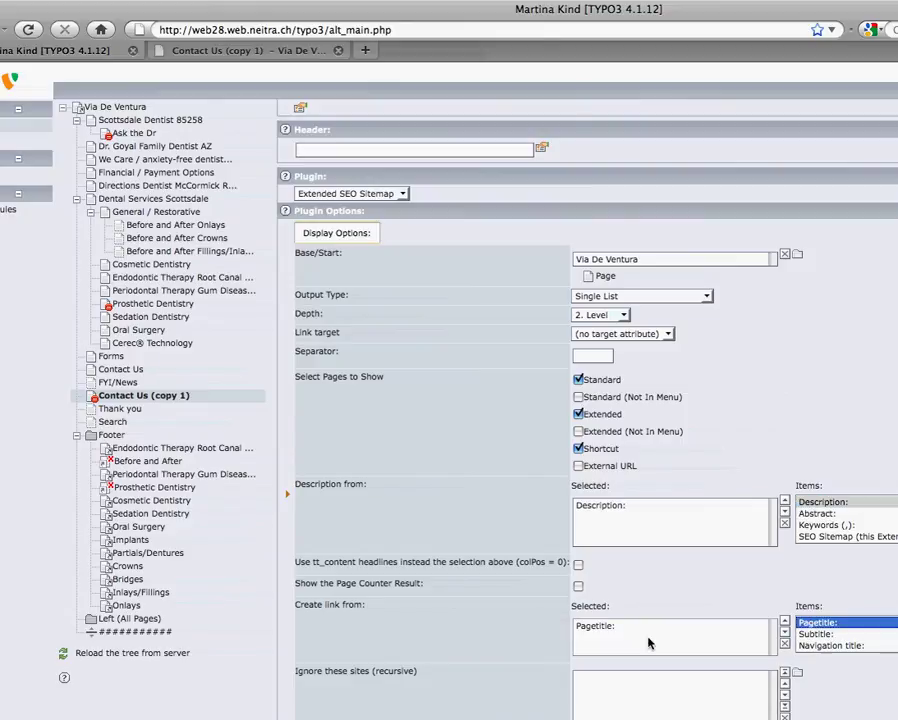
Step: Save the updated sitemap settings and view Contact Us (copy 1) on the website
scroll(649, 645, down, 1)
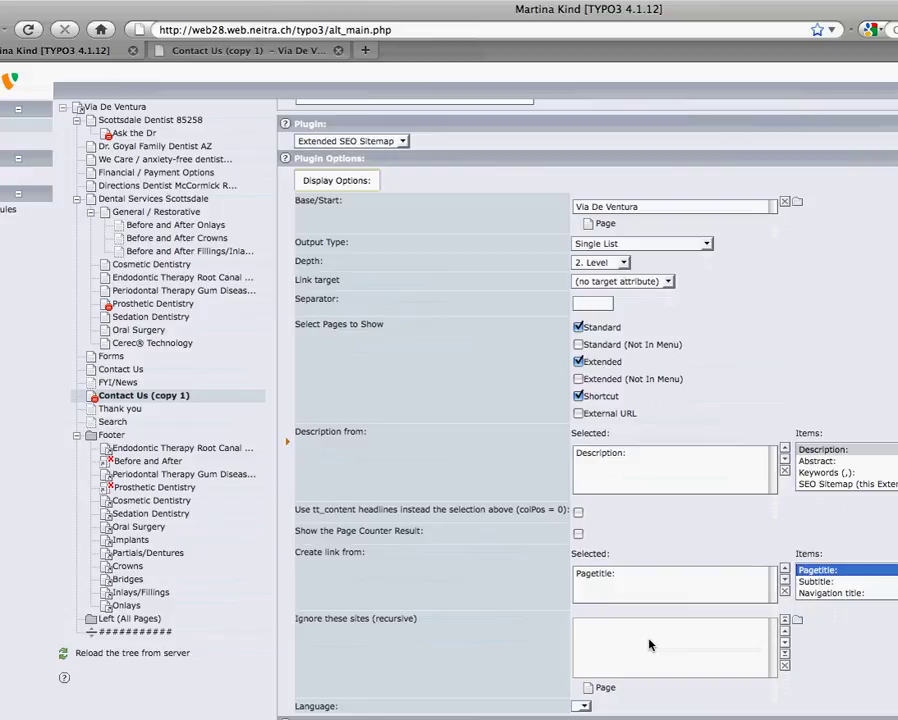
scroll(650, 642, up, 3)
click(298, 108)
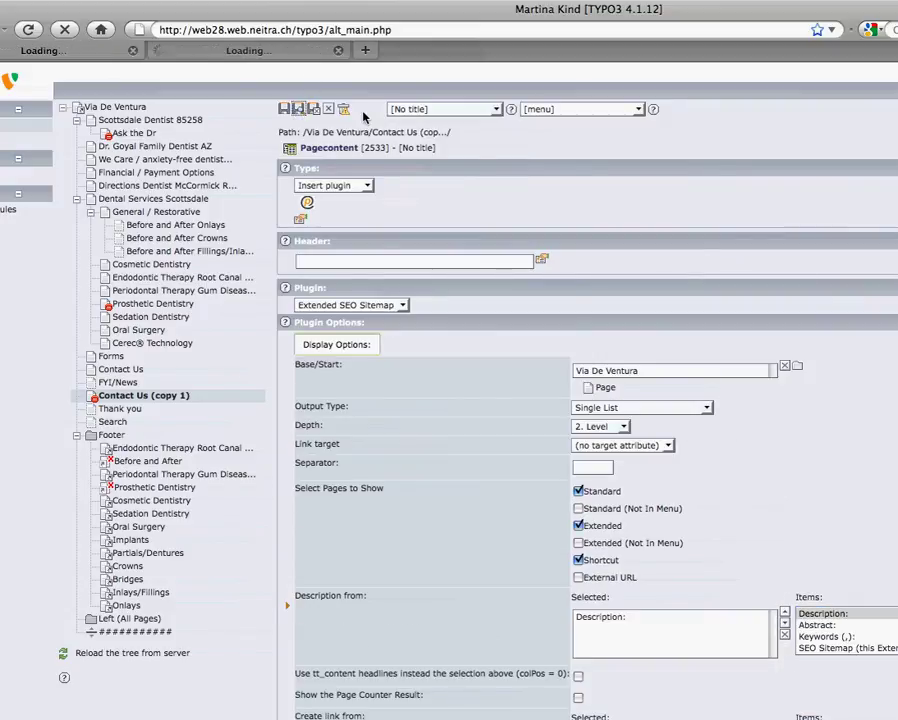
click(274, 57)
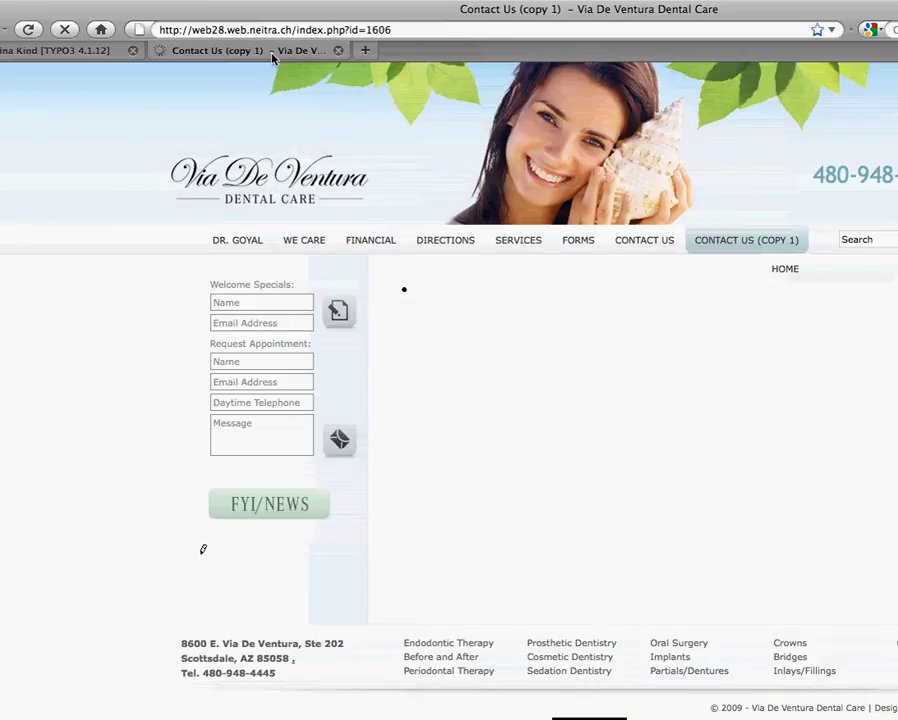